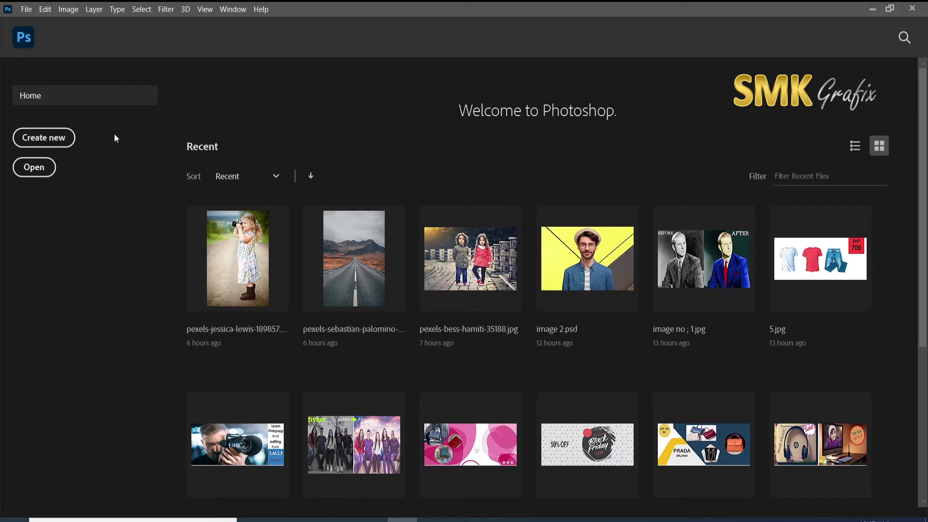
Start a new document, browse the photo presets and select the Portrait, 4 x 6 preset
click(35, 166)
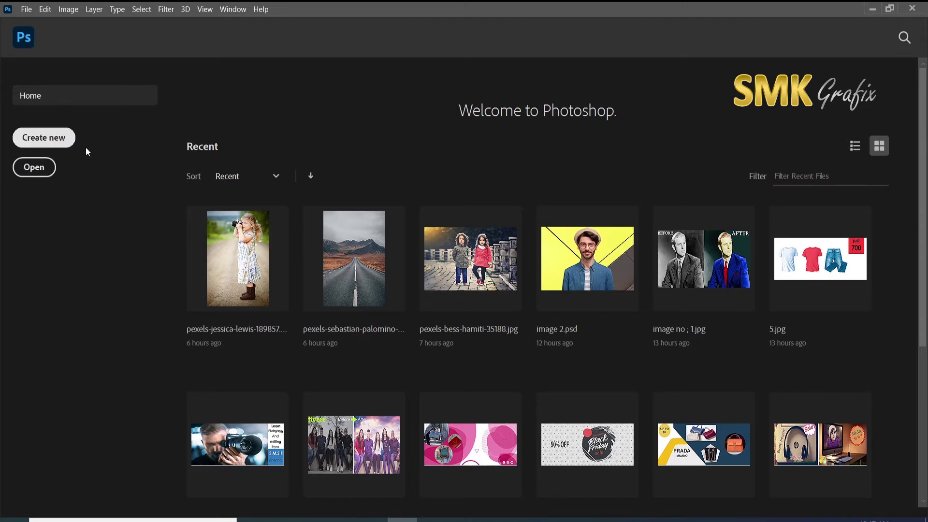
click(50, 141)
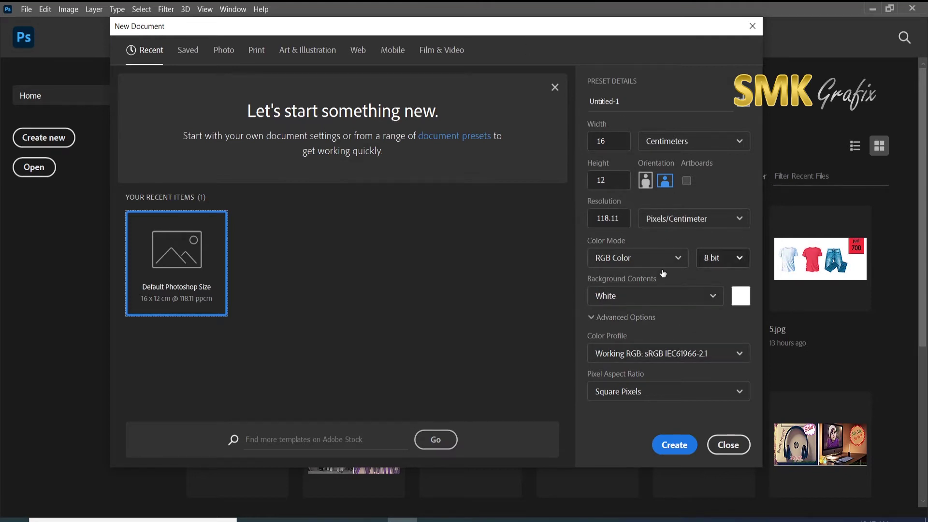
click(191, 54)
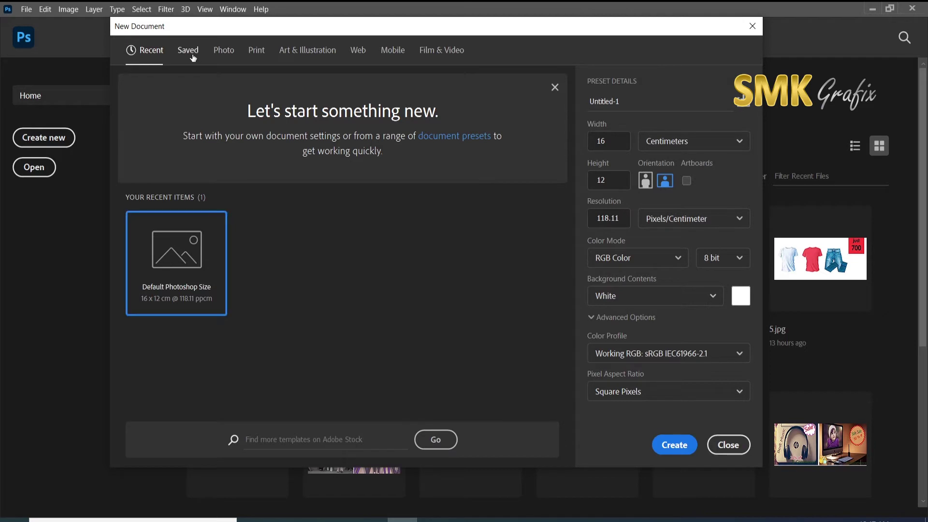
click(226, 58)
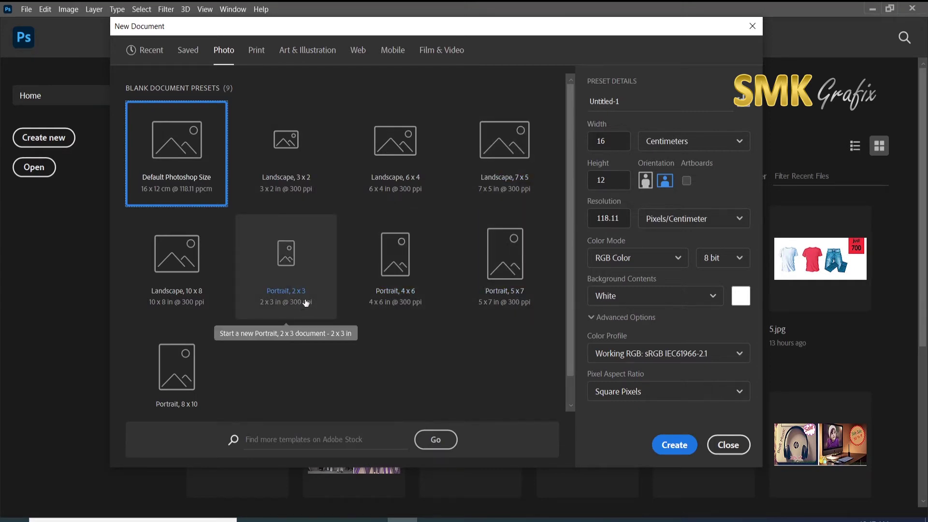
click(395, 280)
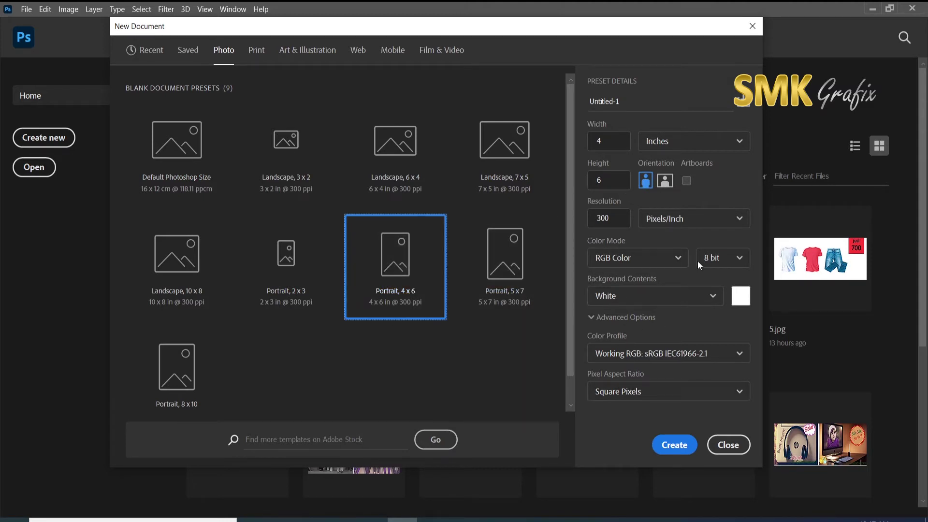
Review the blank document presets for print, from Letter through the A, B and C paper sizes
click(261, 58)
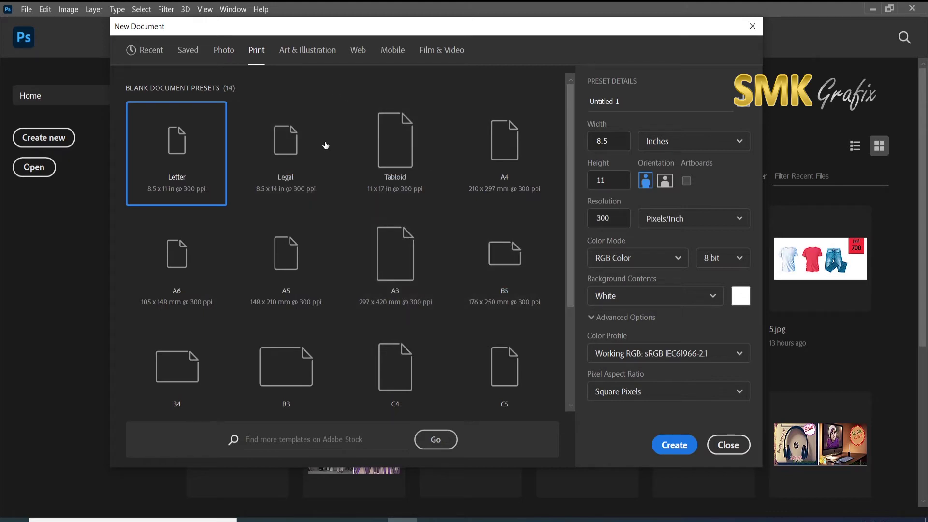
drag(570, 170, 574, 253)
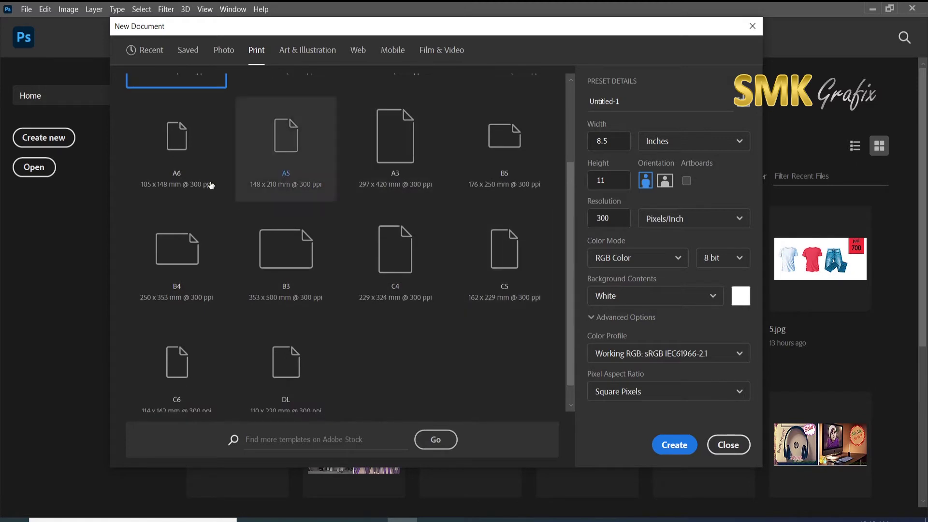
scroll(232, 194, up, 3)
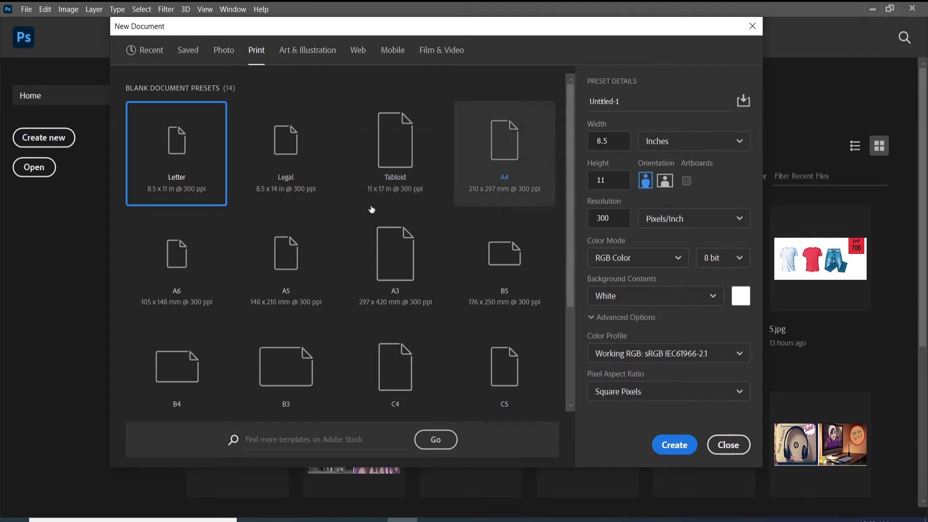
scroll(385, 232, down, 3)
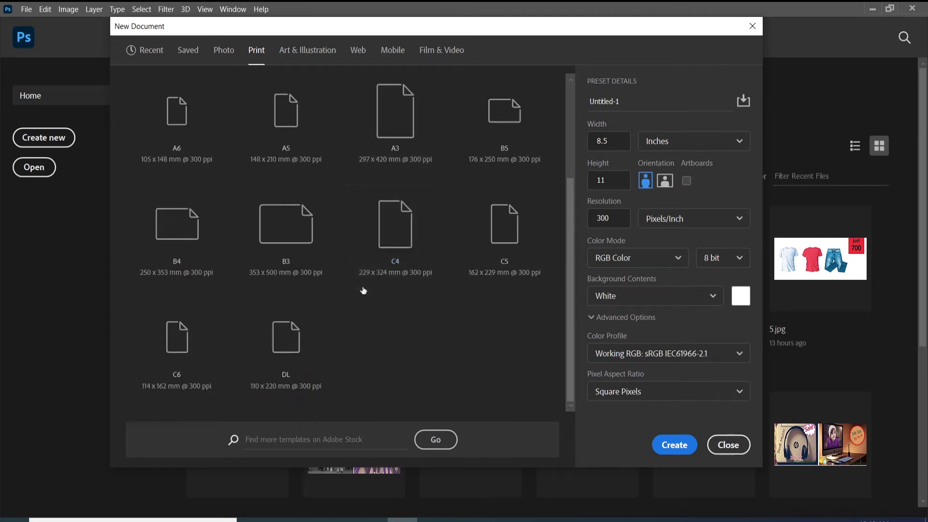
Review the blank document presets for art and illustration, web and mobile
click(303, 51)
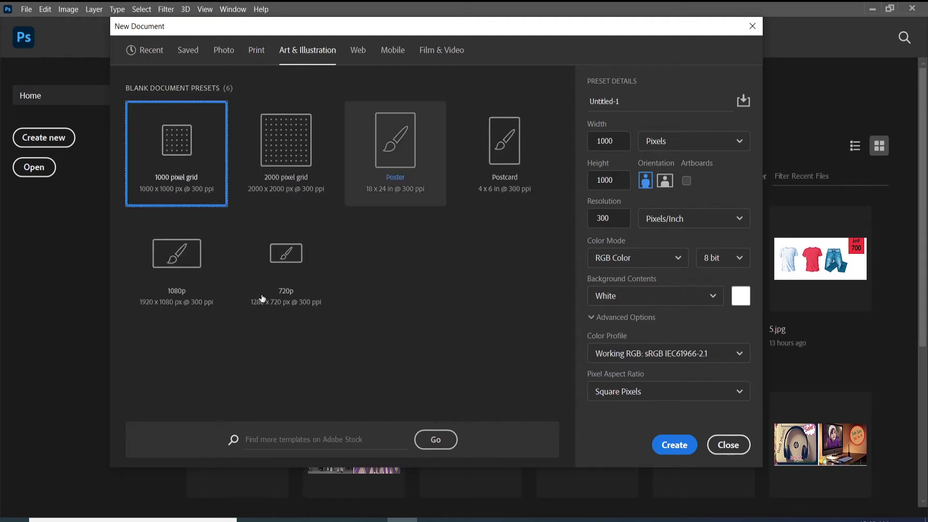
click(359, 58)
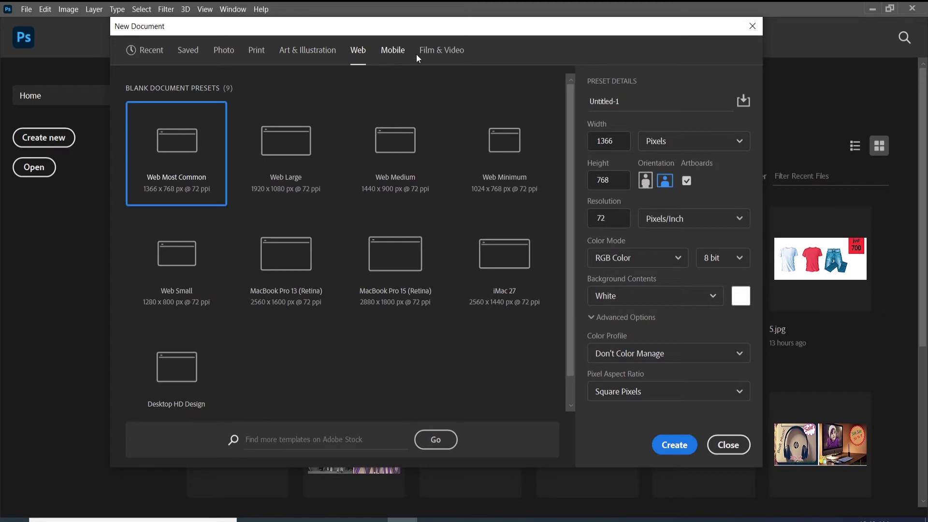
click(392, 51)
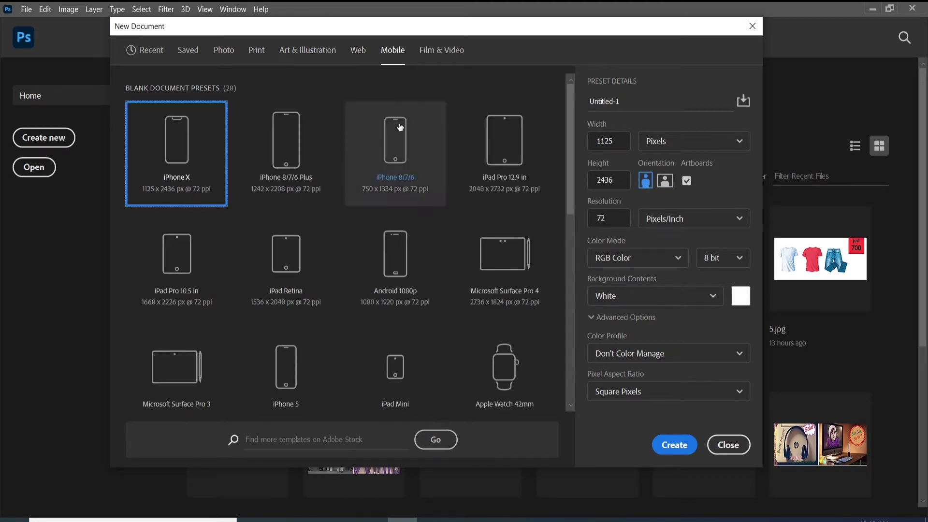
scroll(482, 353, down, 2)
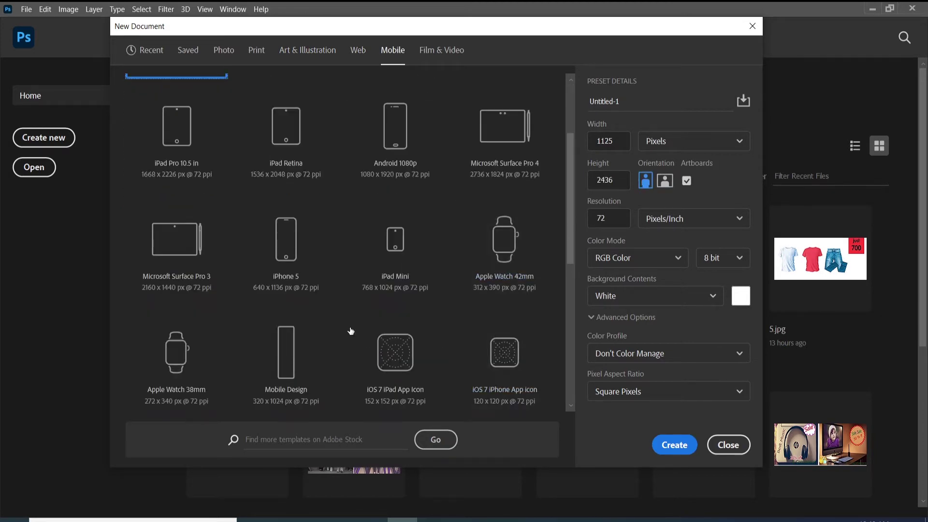
scroll(425, 296, down, 2)
scroll(256, 346, down, 2)
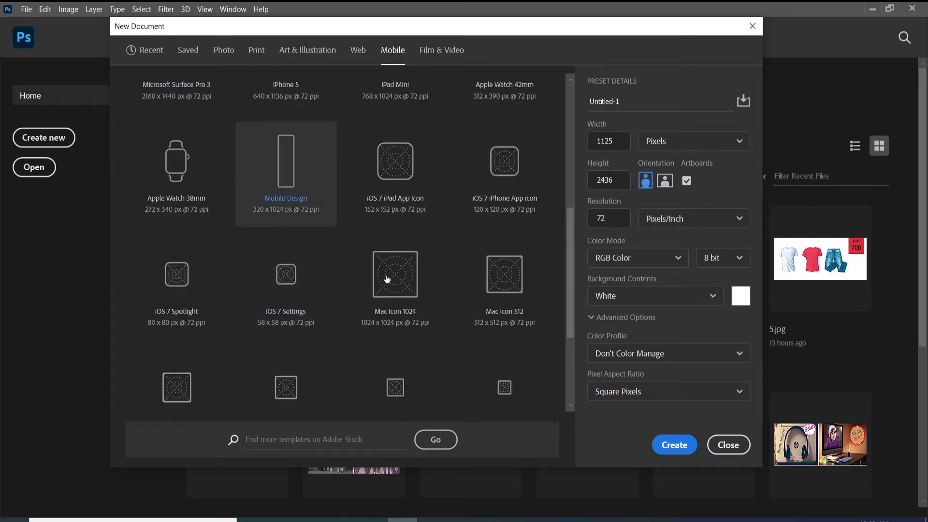
scroll(474, 292, up, 4)
scroll(483, 289, up, 2)
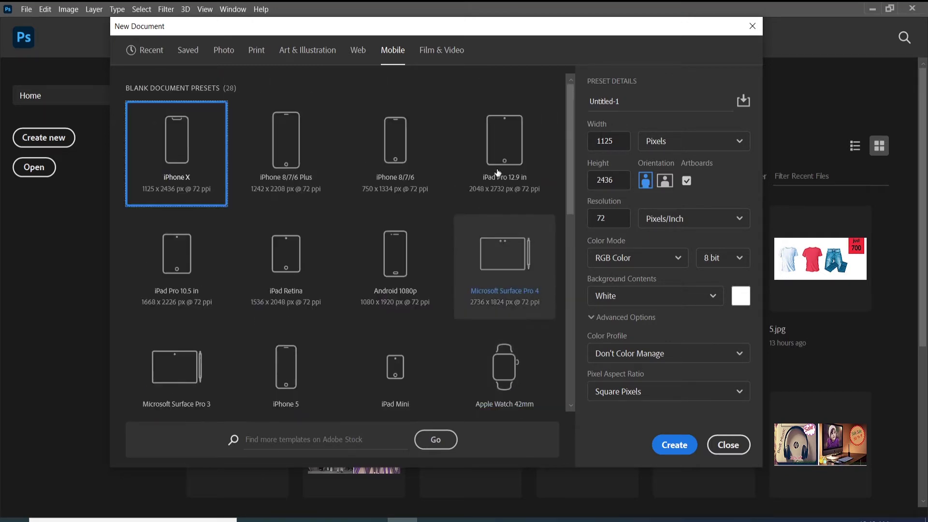
Look at the film and video presets, then close the new document settings without creating a document
click(441, 50)
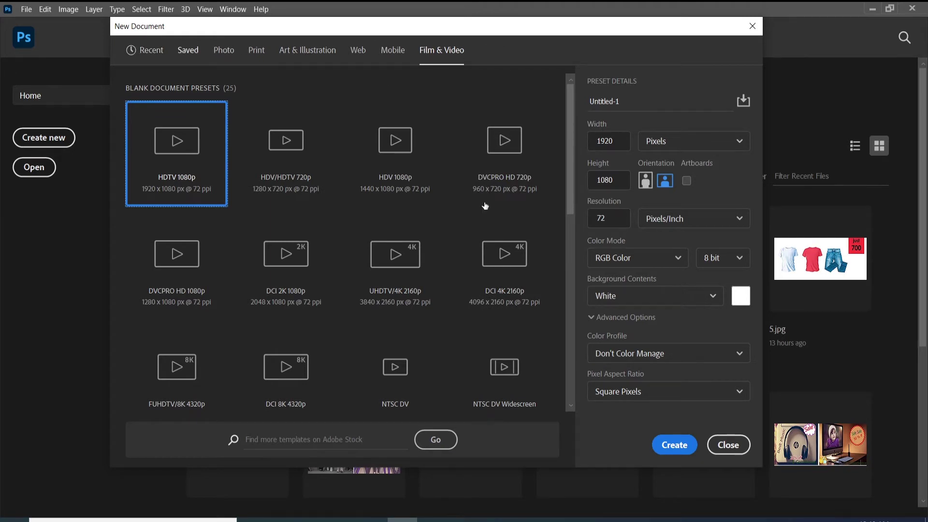
click(143, 49)
click(728, 445)
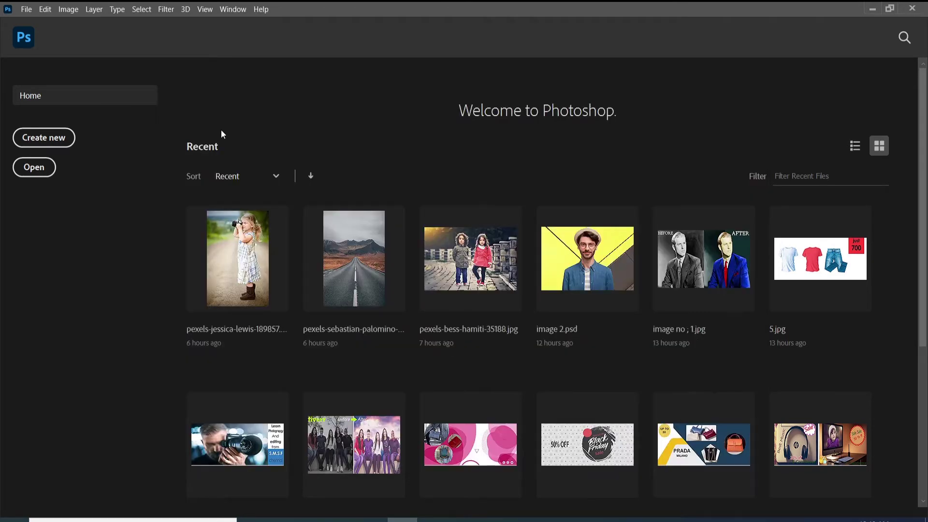
Open photo 189857 of the girl with the camera from the v1 folder inside SMK Grafix on the Desktop
click(37, 170)
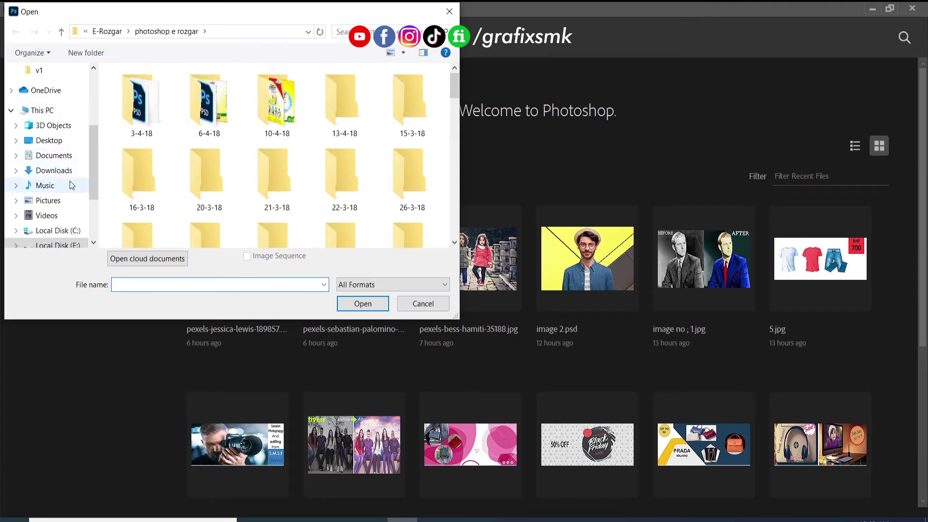
click(48, 140)
double_click(204, 104)
double_click(126, 104)
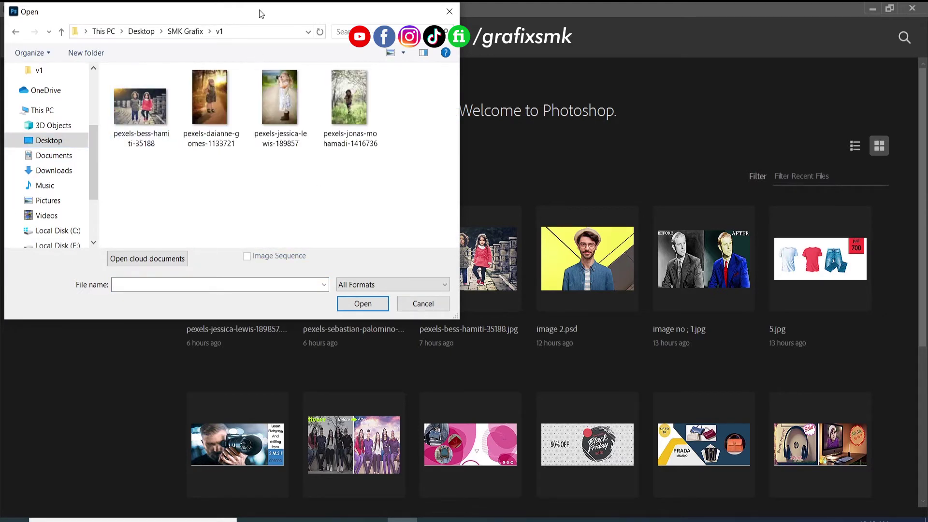
drag(261, 13, 313, 18)
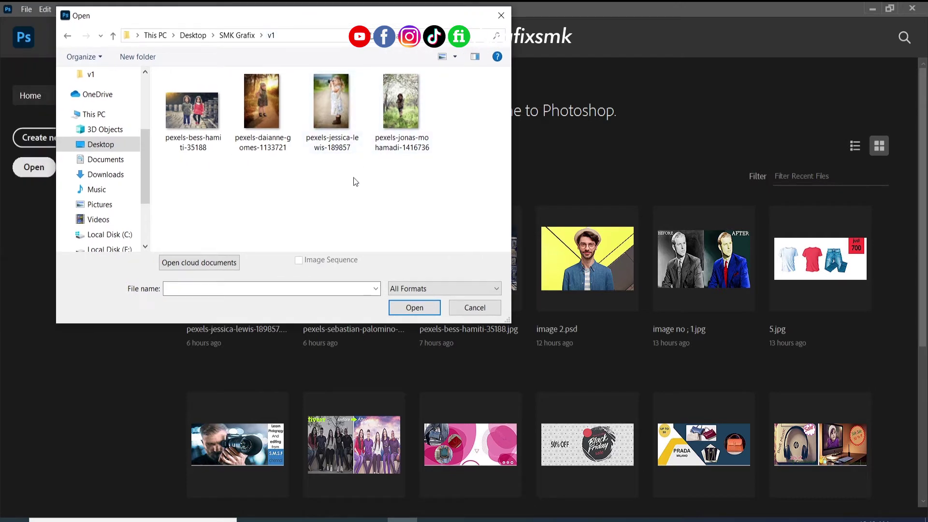
click(329, 121)
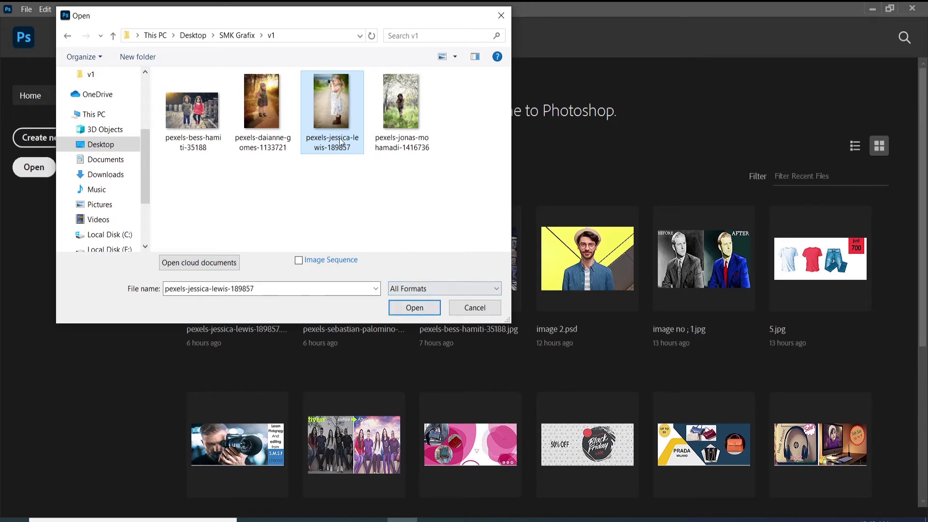
click(414, 307)
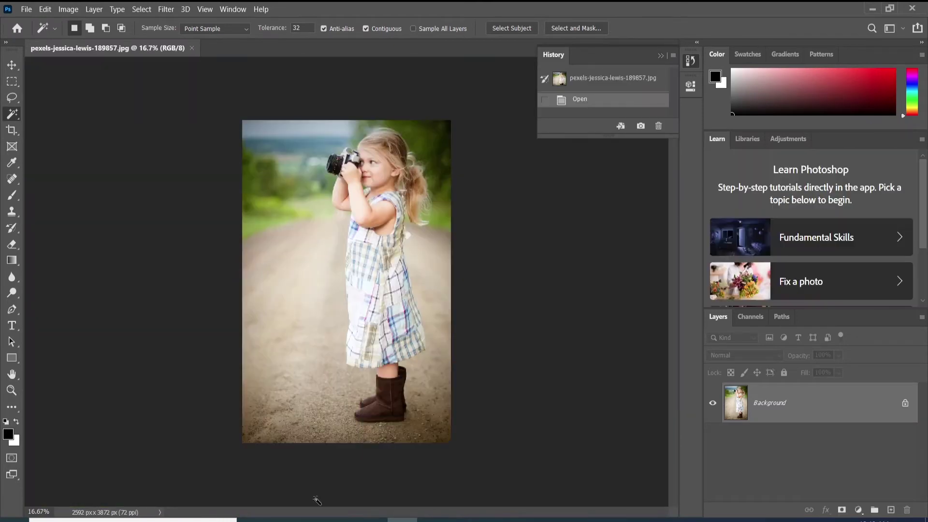
Switch to File Explorer, maximize its window and go to the v1 folder inside SMK Grafix
click(282, 520)
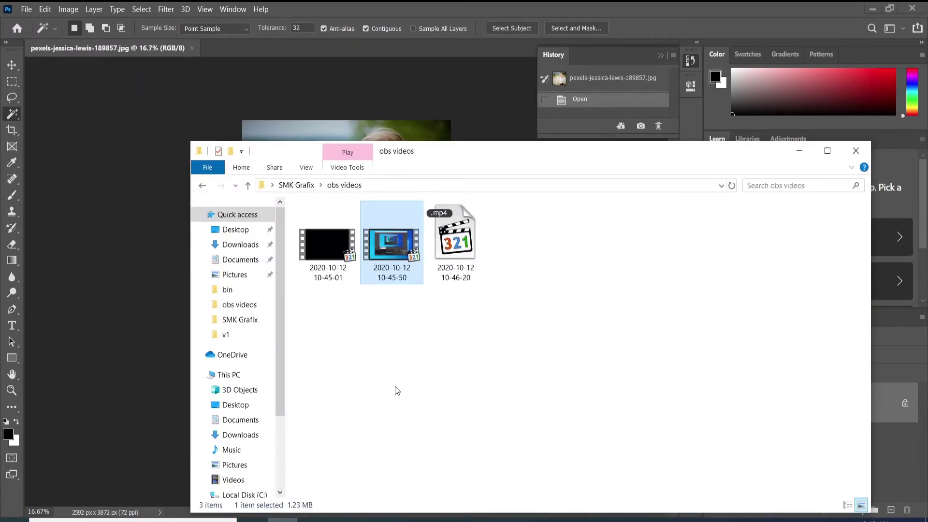
click(296, 185)
click(834, 153)
double_click(124, 95)
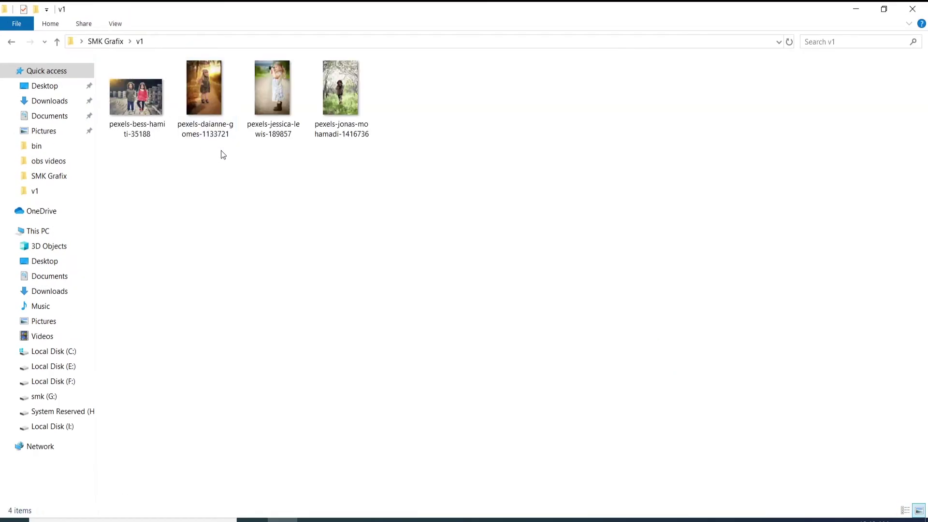
Open photo 189857 of the girl with the camera from the folder using Adobe Photoshop 2020
double_click(268, 103)
right_click(268, 104)
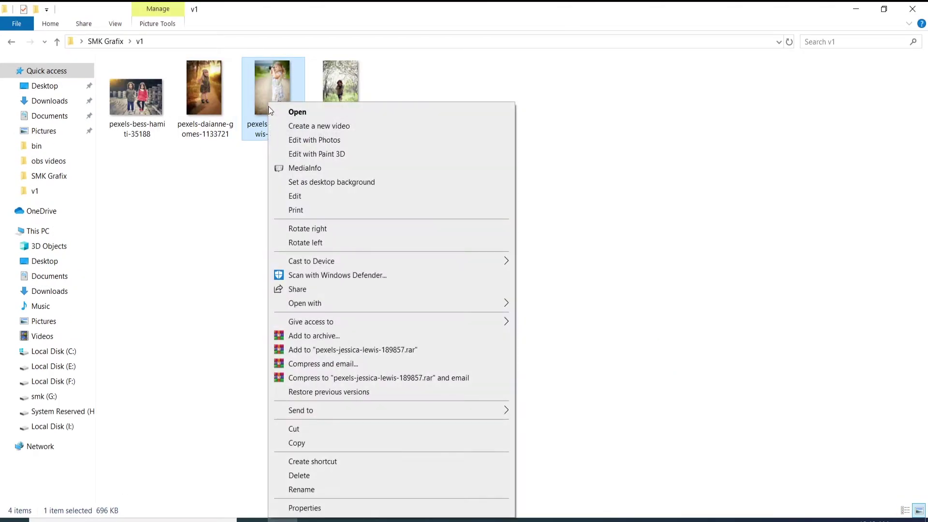
mouse_move(472, 304)
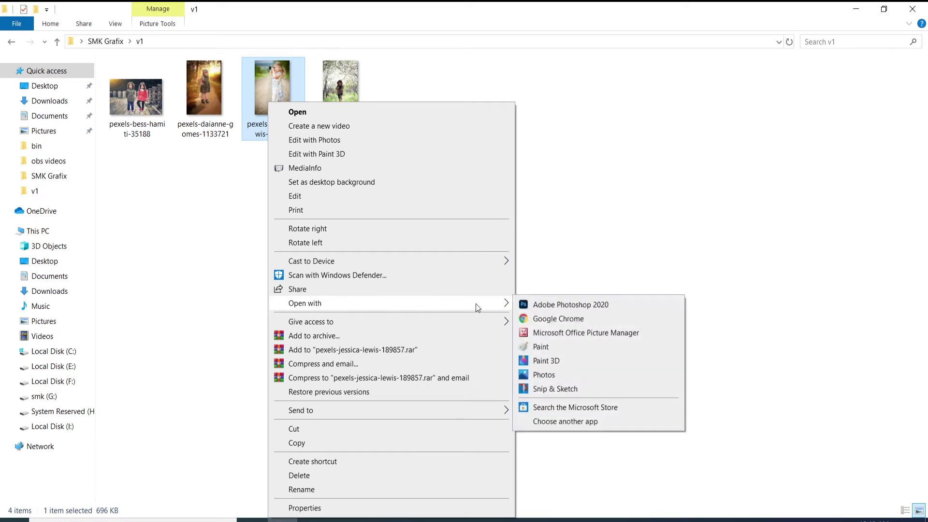
click(564, 308)
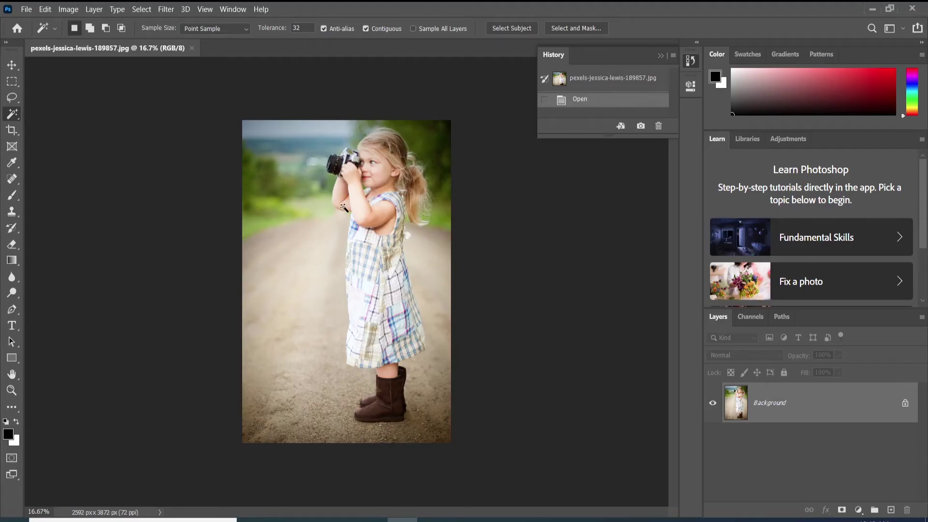
Switch to File Explorer and look through the full list of apps that can open photo 1416736
click(872, 9)
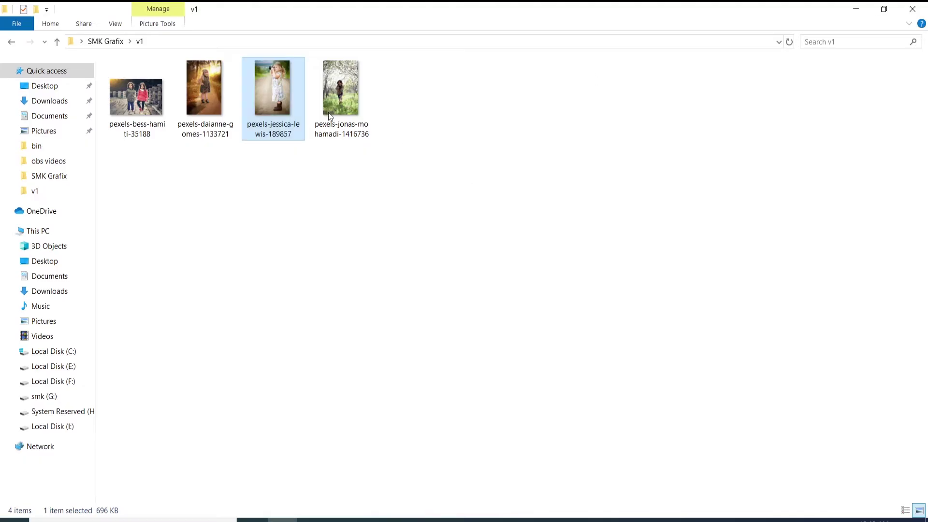
right_click(337, 102)
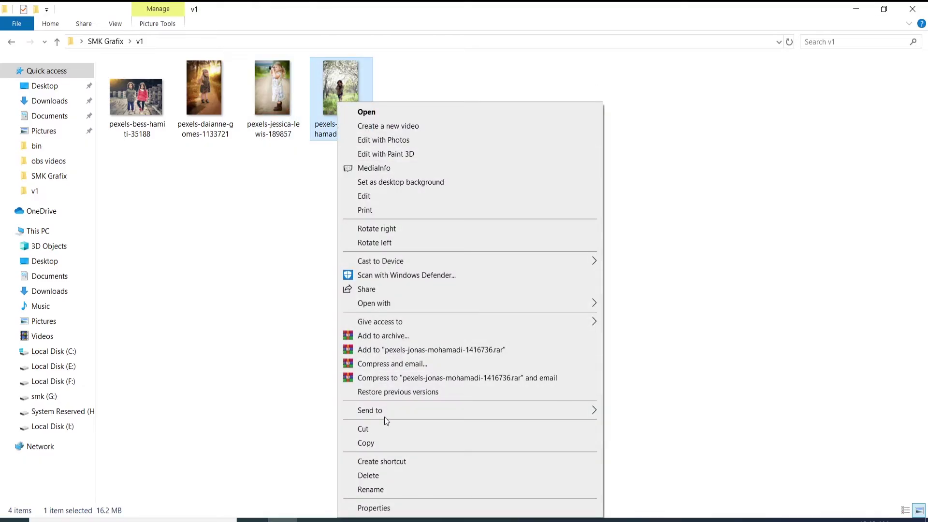
mouse_move(444, 305)
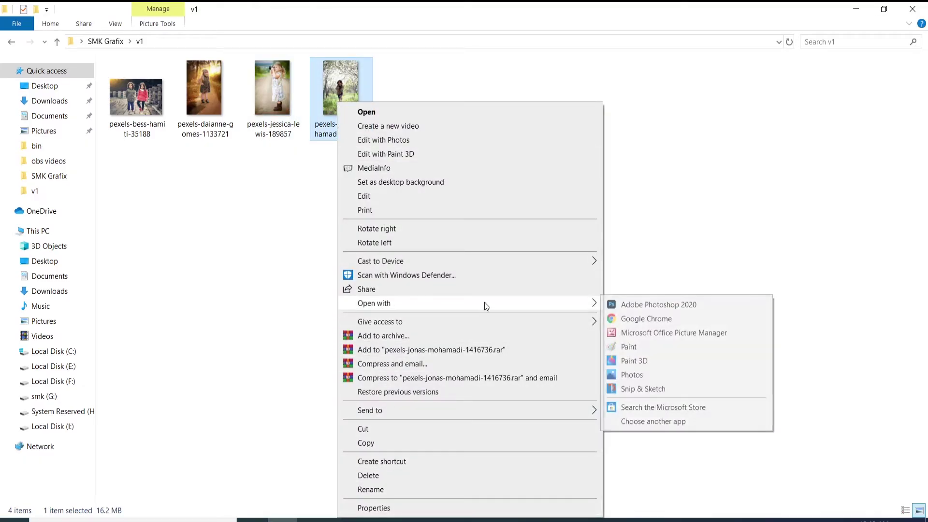
click(639, 423)
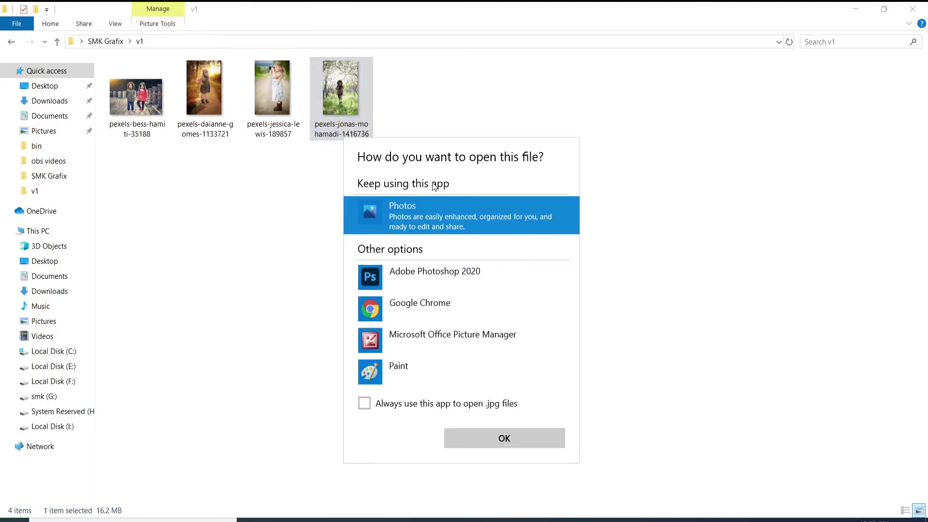
scroll(413, 377, down, 1)
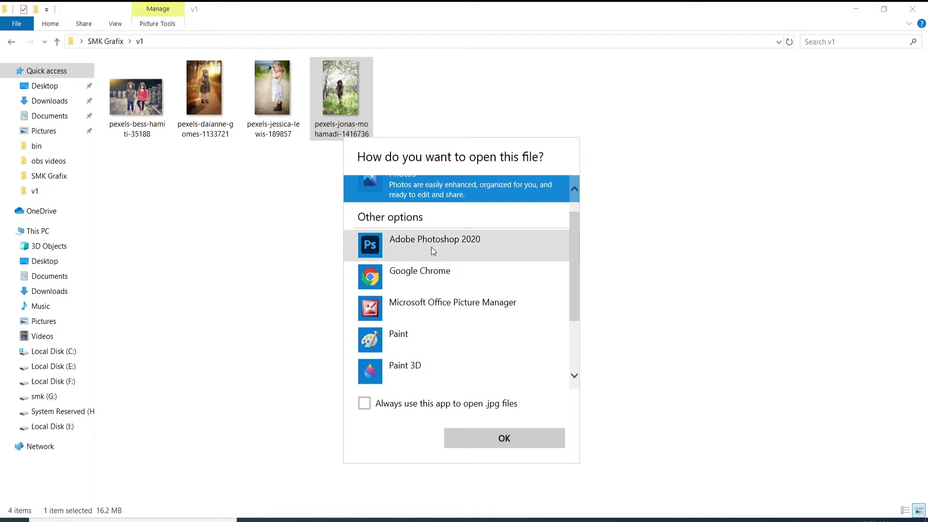
scroll(424, 349, down, 3)
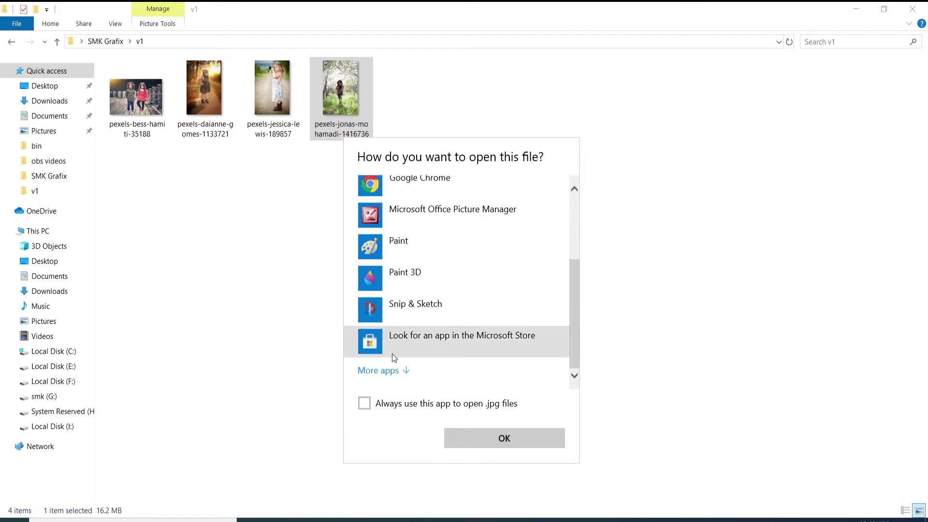
click(390, 372)
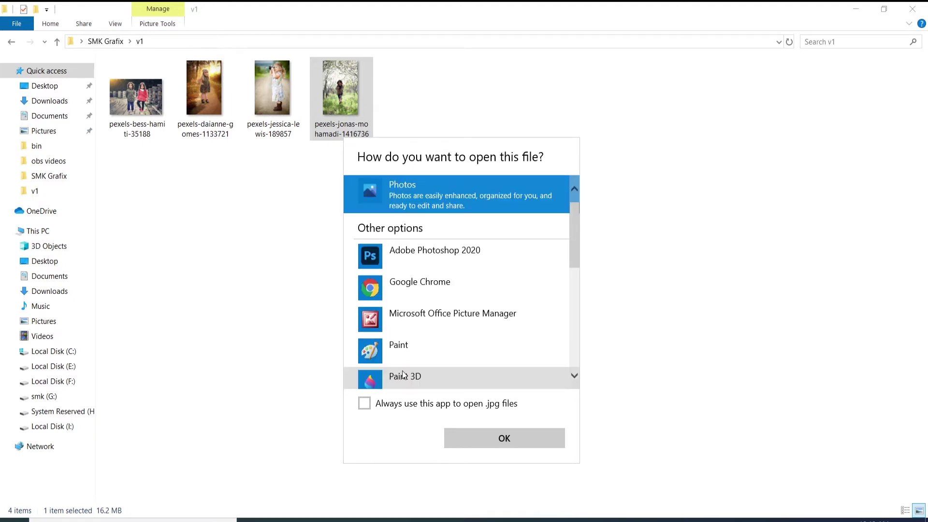
scroll(436, 291, down, 9)
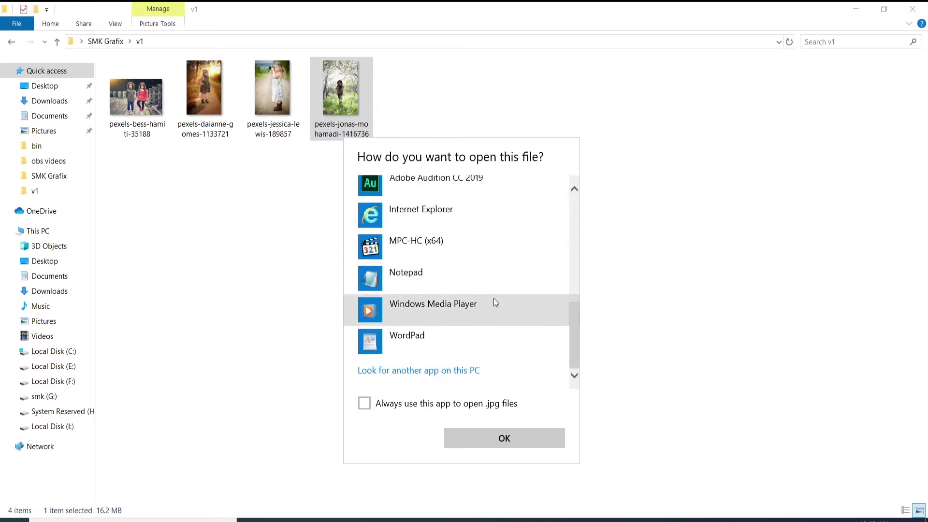
Browse for another program in the Adobe folder inside Program Files, then cancel without choosing one
click(417, 372)
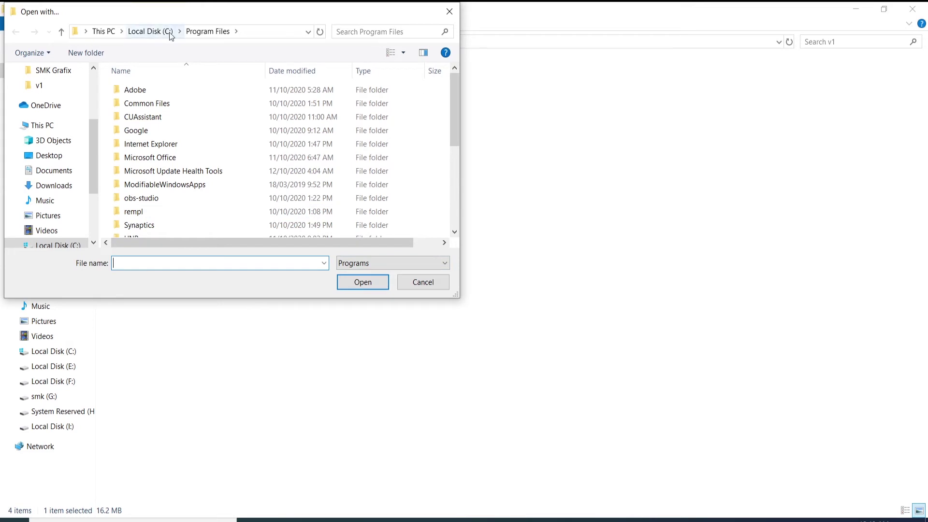
double_click(135, 91)
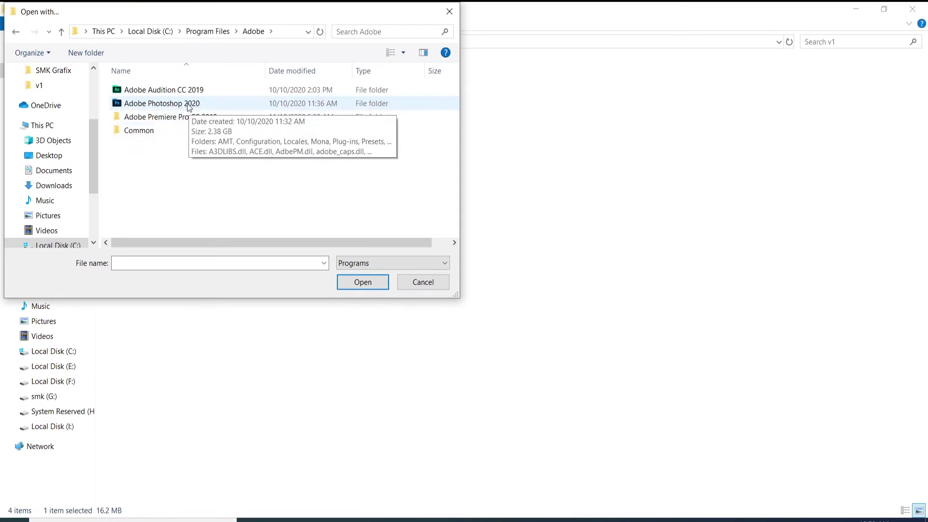
click(405, 289)
Switch back to Photoshop and collapse the History panel beside the photo
click(393, 516)
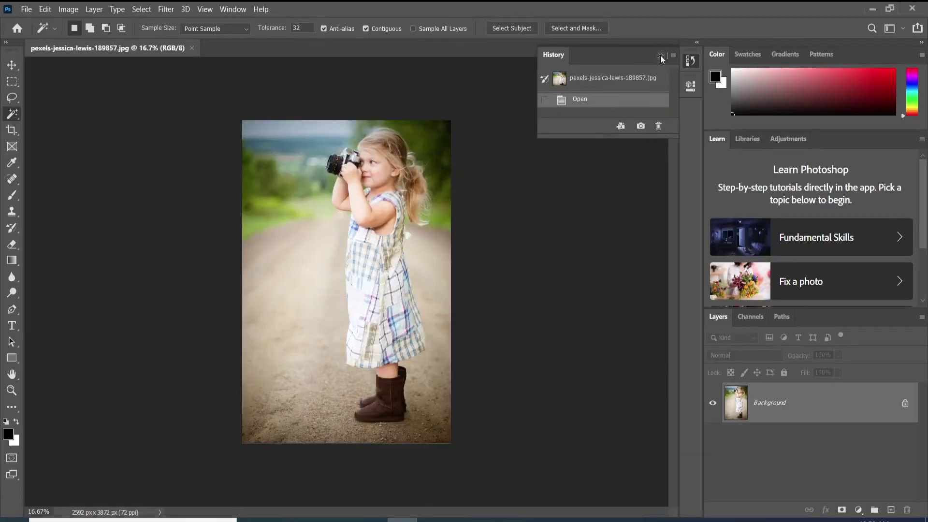
click(660, 56)
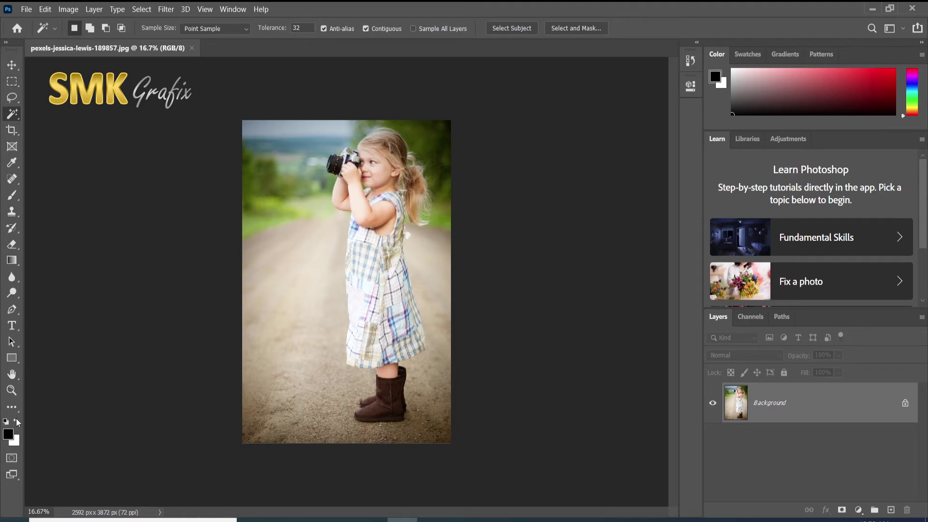
Look at the options of each tool in turn, from the Move tool down to the Brush tool
click(10, 66)
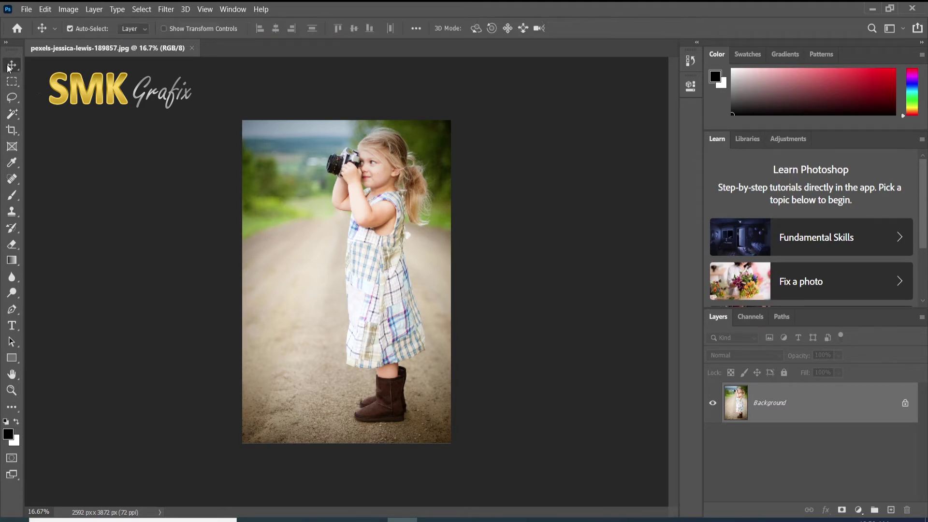
click(11, 82)
click(12, 98)
click(11, 114)
click(12, 130)
click(12, 146)
click(12, 163)
click(14, 179)
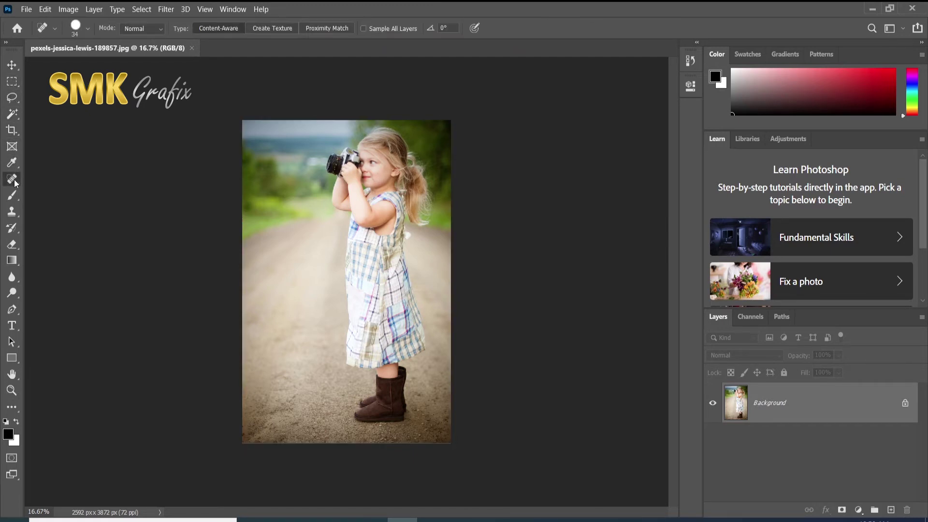
click(13, 198)
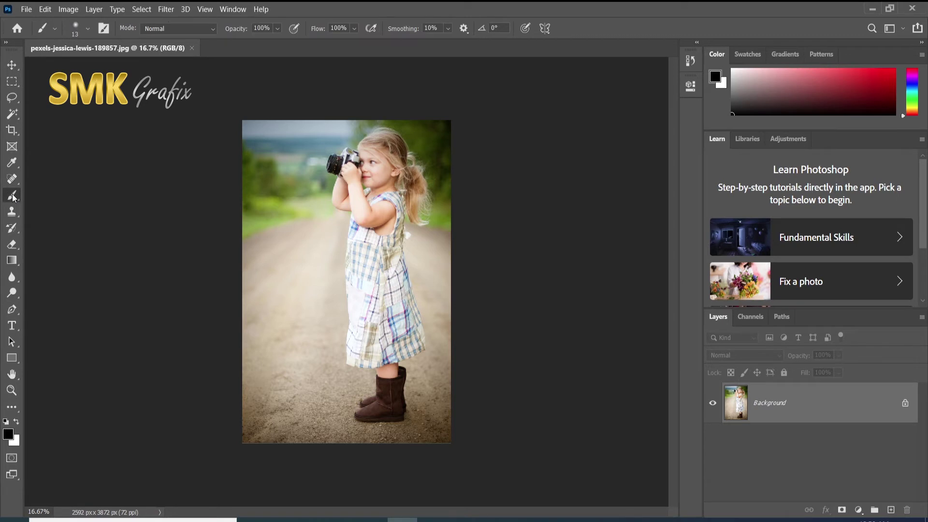
Review the Frame, Crop, Magic Wand, Lasso, Move and Spot Healing Brush tools again, ending on the Brush tool
click(14, 149)
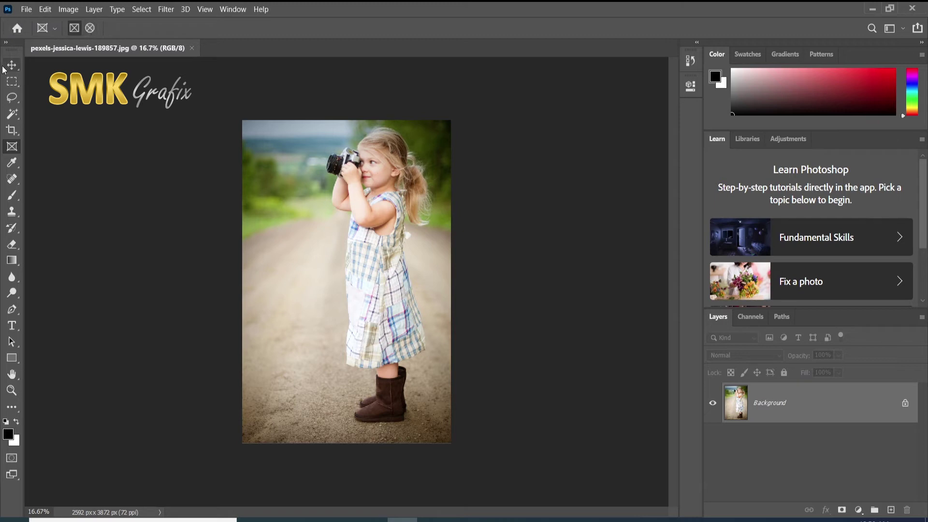
click(11, 132)
click(12, 115)
click(13, 97)
click(12, 65)
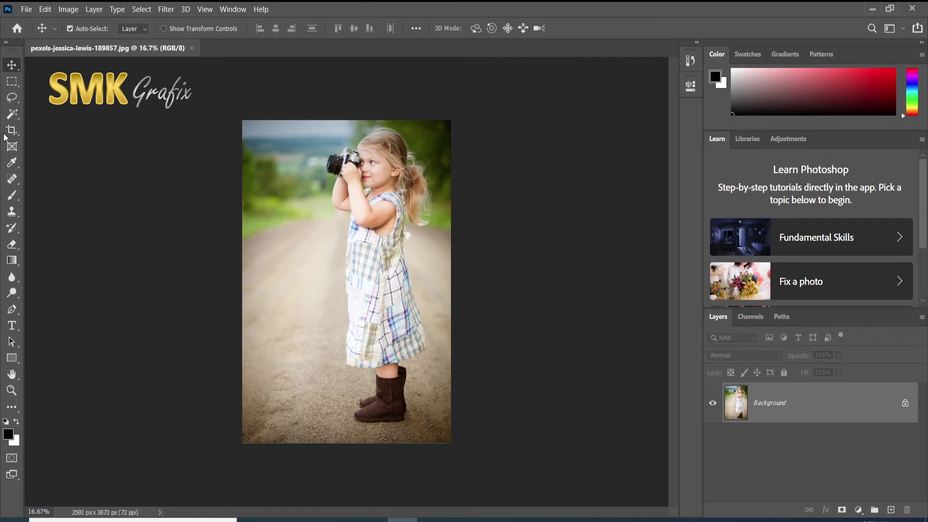
click(11, 146)
click(12, 180)
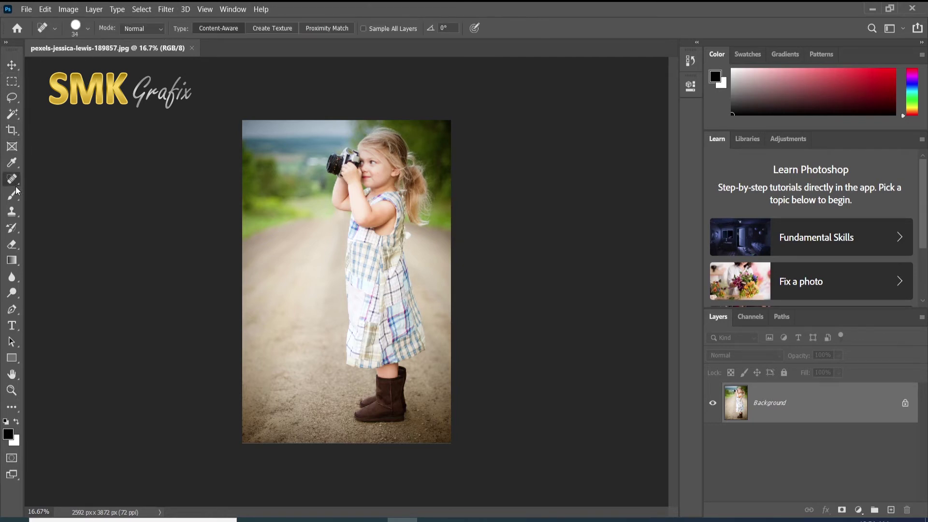
click(15, 198)
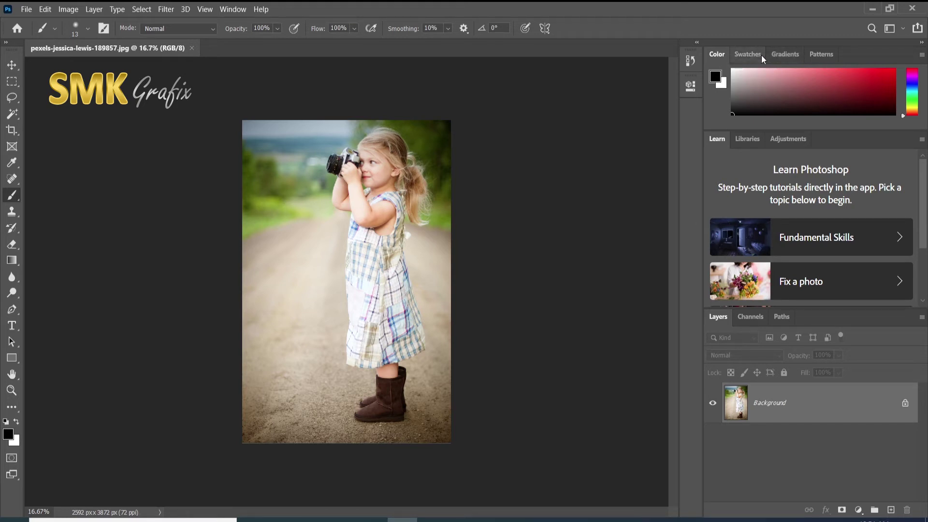
View the Swatches, Gradients, Patterns, Libraries, Learn, Adjustments, Channels and Paths panels in turn
click(743, 56)
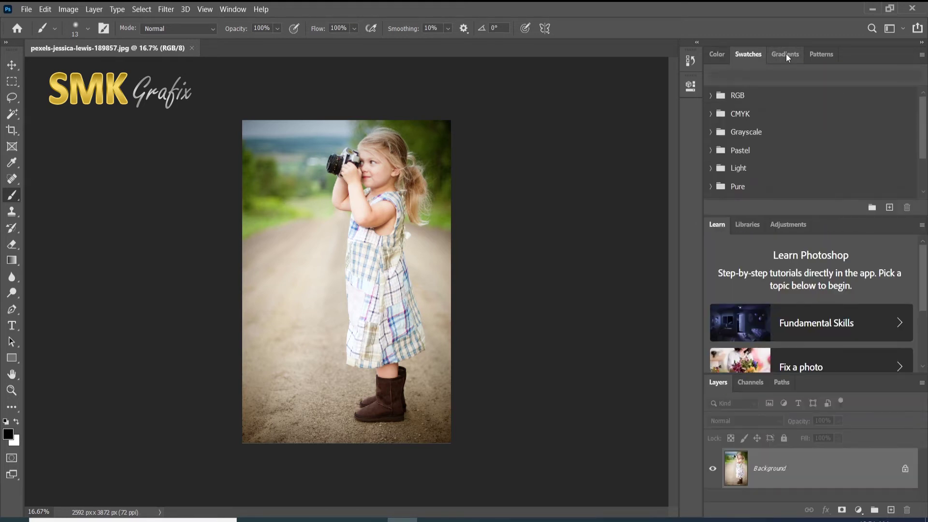
click(787, 54)
click(821, 55)
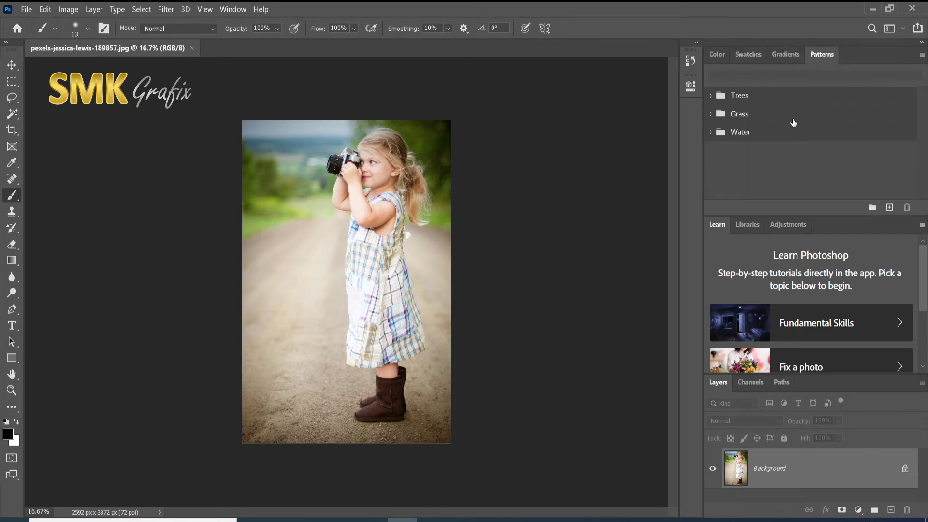
click(749, 227)
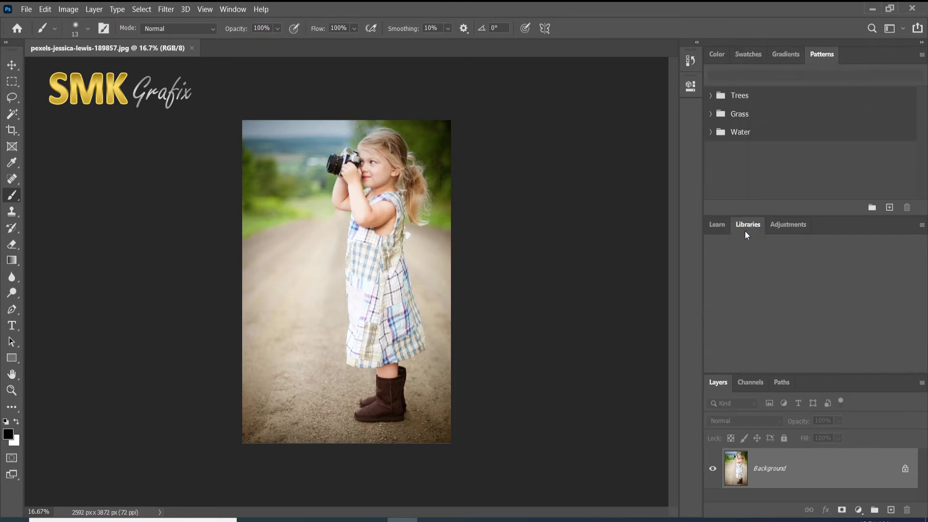
click(716, 229)
click(785, 225)
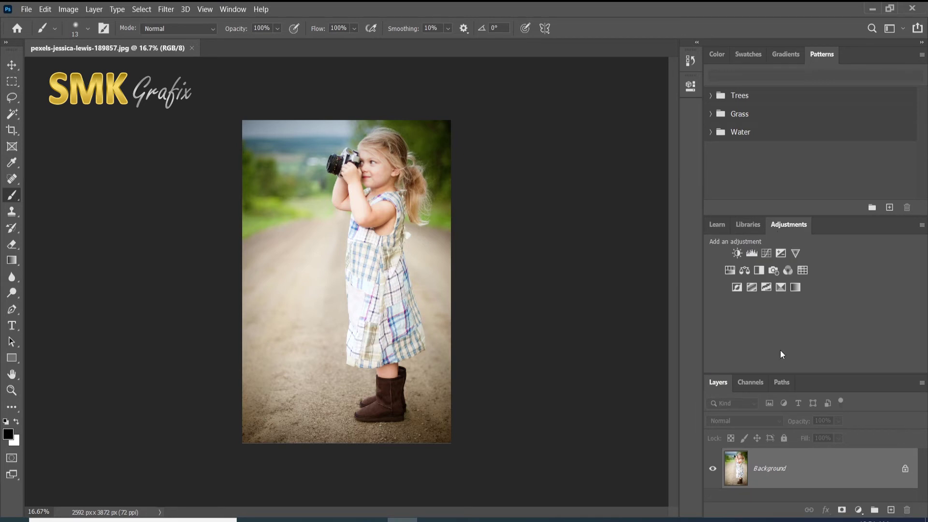
click(747, 385)
click(783, 385)
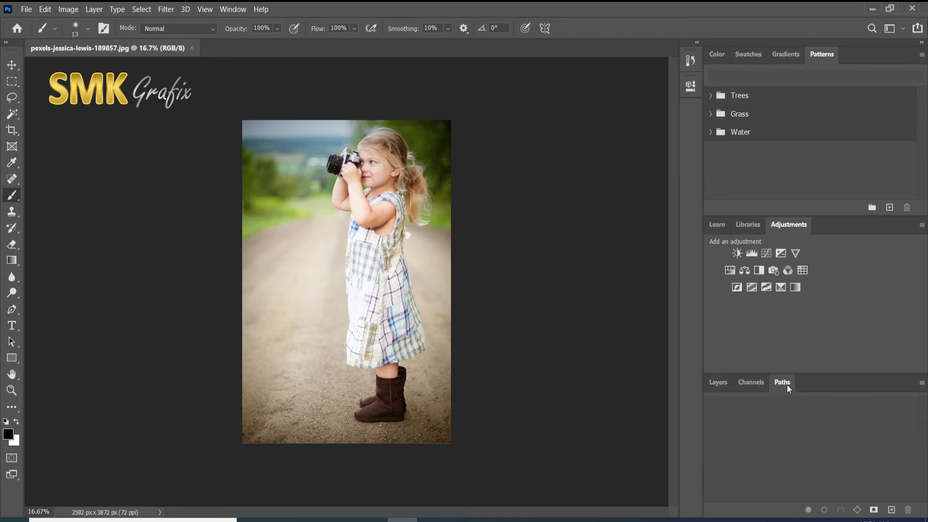
Detach the Color panel from its panel group and close it
click(717, 55)
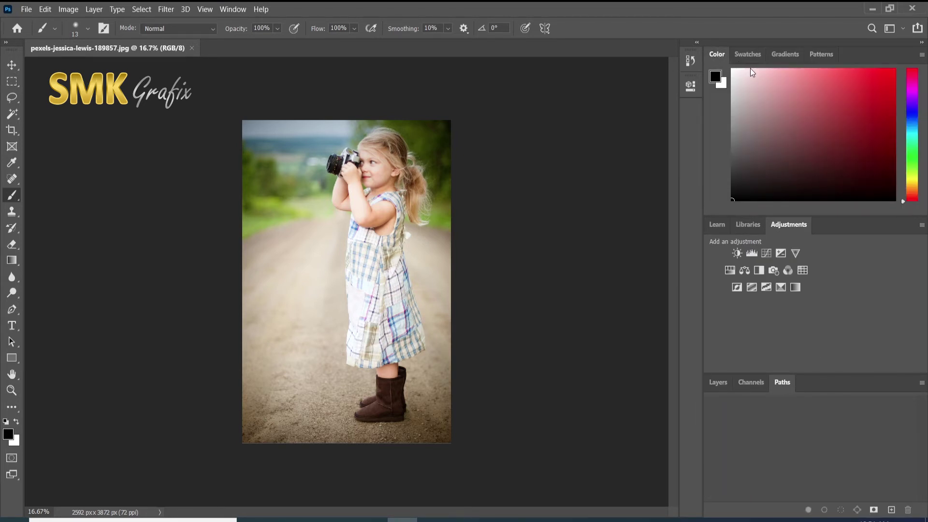
drag(717, 54, 484, 74)
click(604, 59)
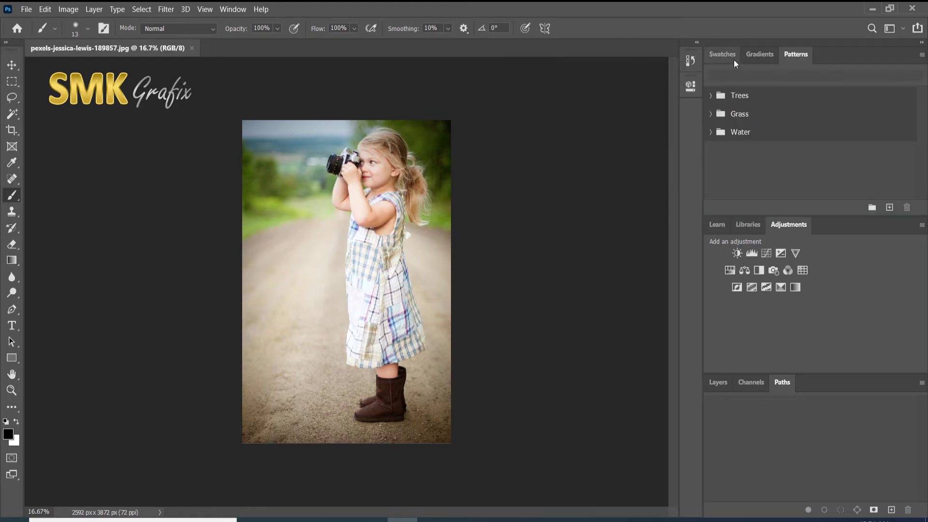
Float the Swatches panel over the photo and attach the Gradients panel directly beneath it
drag(705, 62, 404, 83)
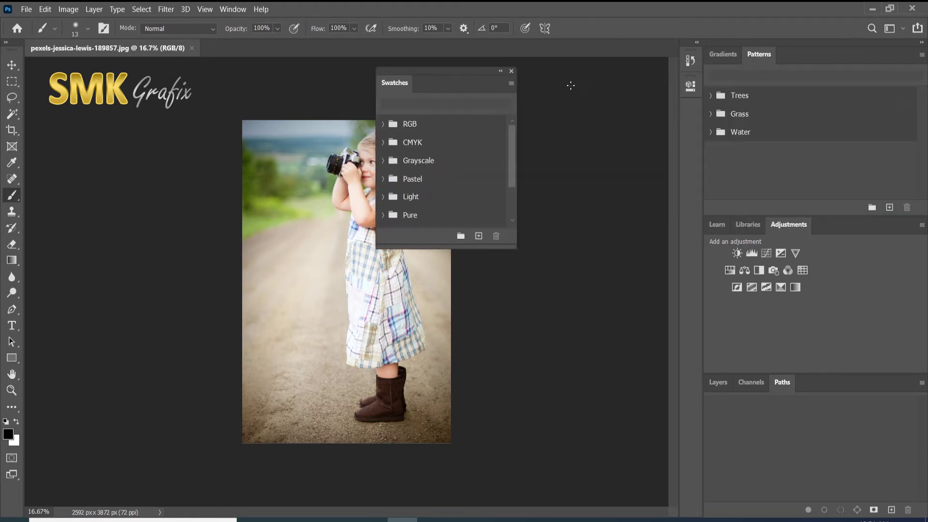
drag(723, 54, 403, 252)
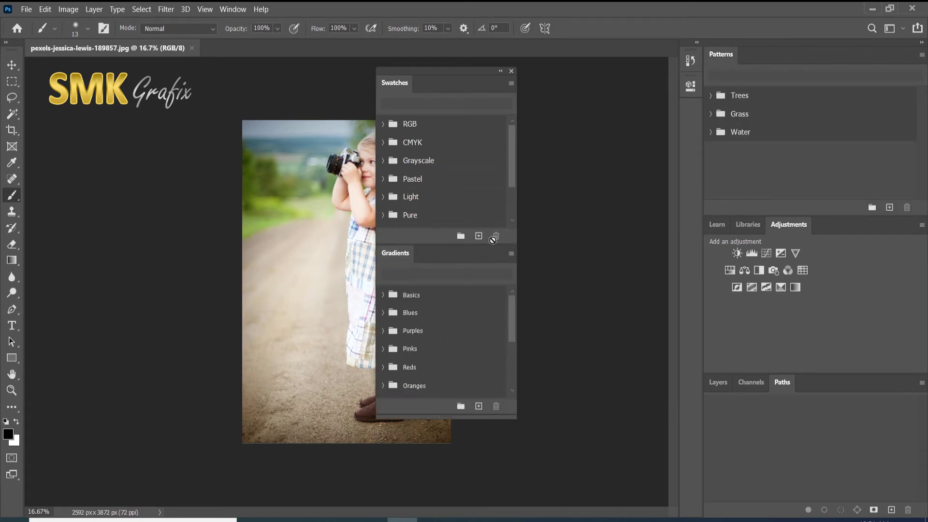
mouse_move(434, 252)
mouse_down()
mouse_move(481, 255)
mouse_move(434, 254)
mouse_up()
Dock the joined Swatches and Gradients panels above the Patterns panel and look through their folders
drag(429, 81, 753, 46)
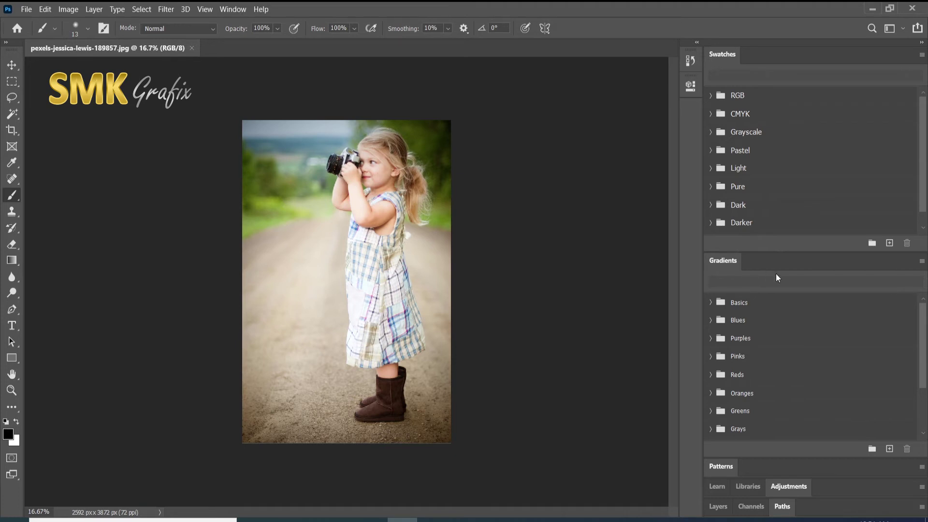
scroll(773, 421, down, 1)
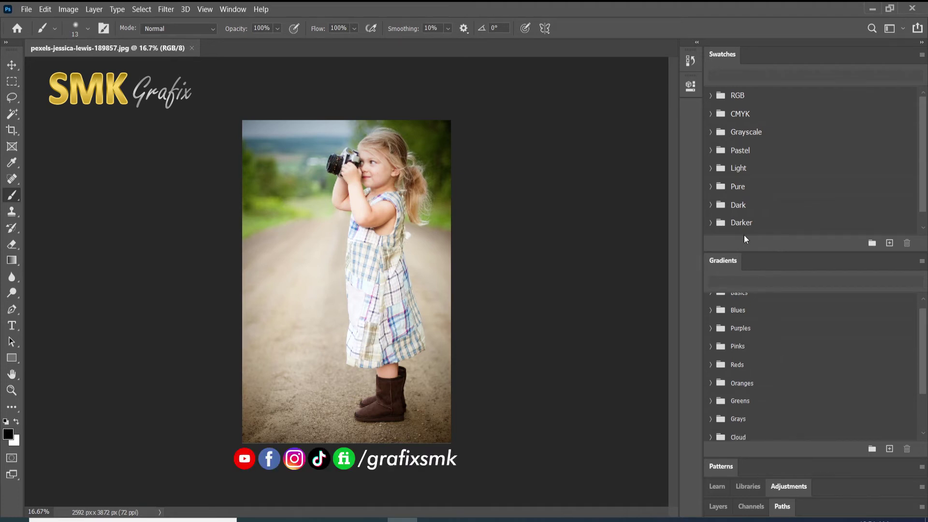
scroll(742, 237, down, 1)
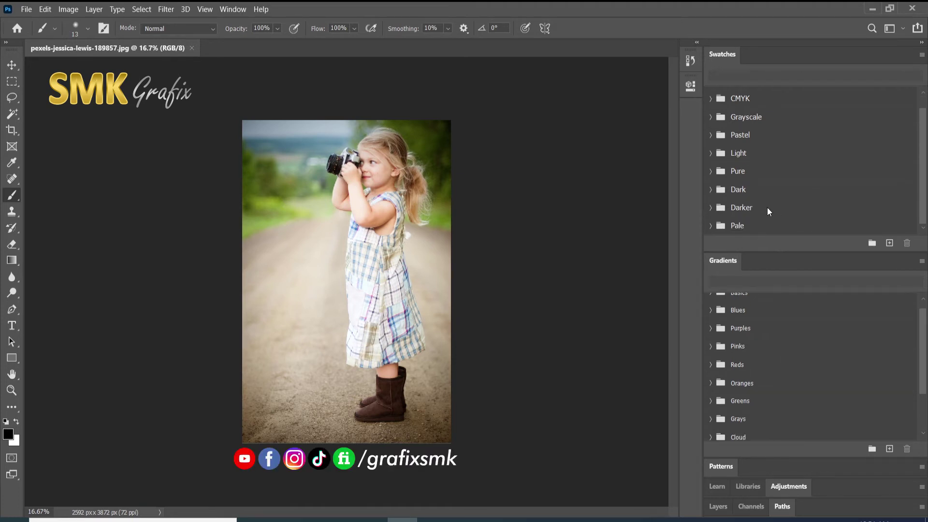
Detach the Swatches, Libraries and Adjustments panels so they float separately over the workspace
drag(724, 53, 429, 109)
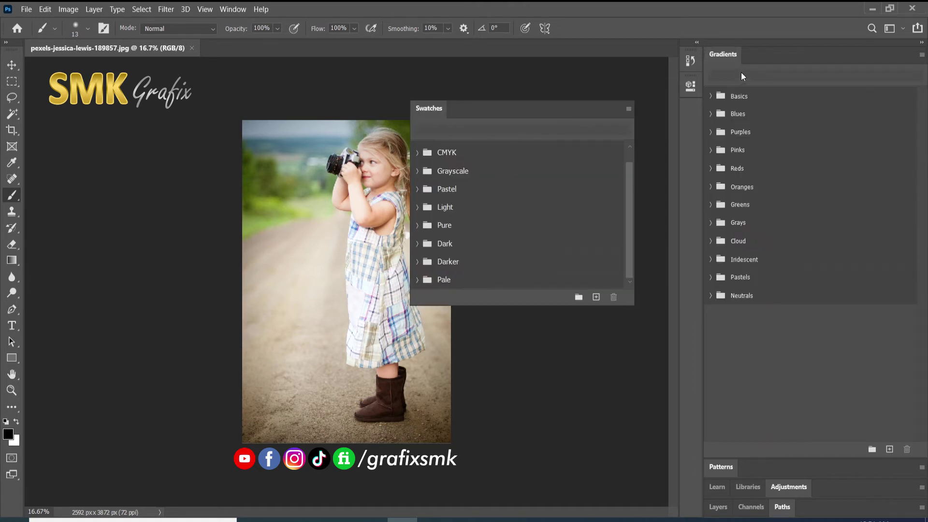
drag(755, 485, 550, 122)
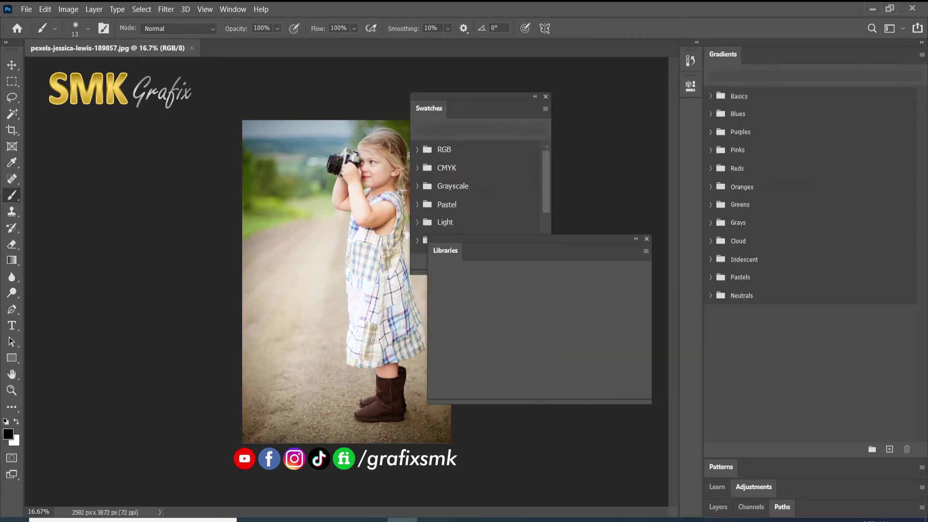
drag(752, 493, 654, 176)
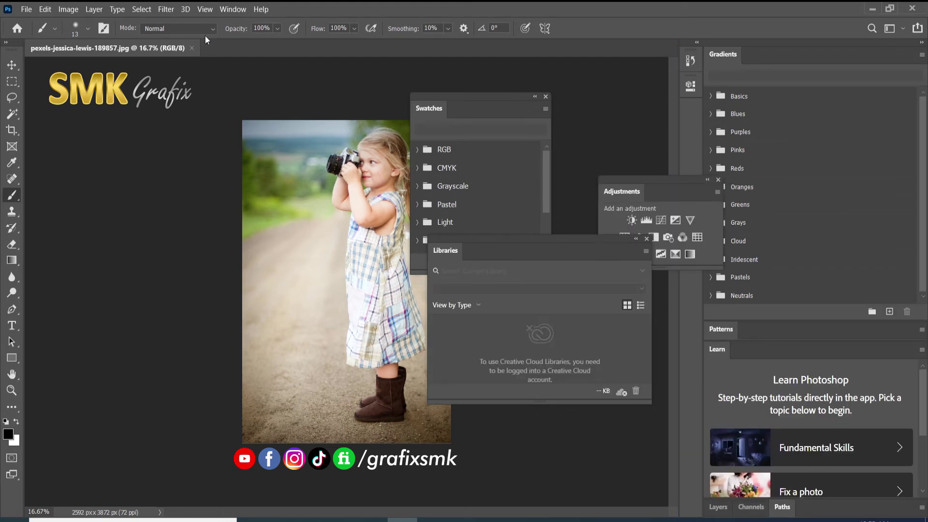
Reset the Essentials workspace so all panels go back to their default places
click(236, 10)
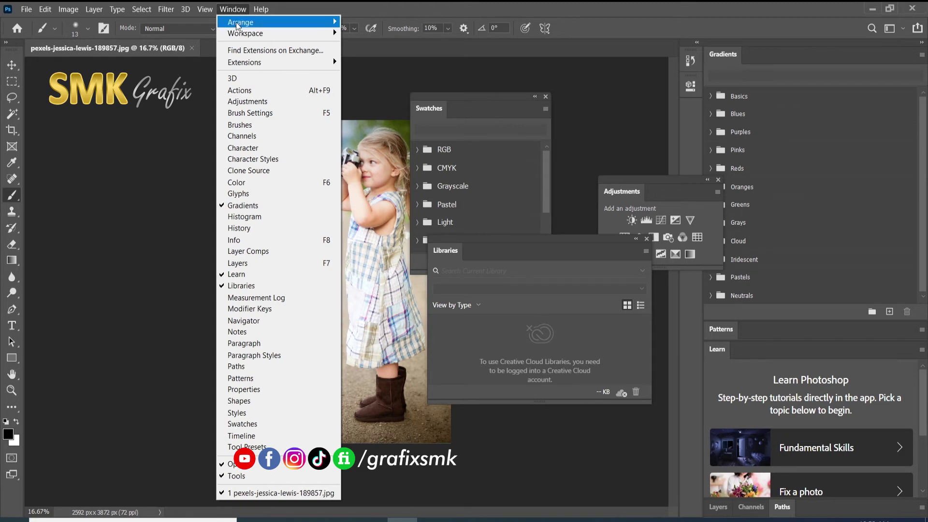
mouse_move(247, 34)
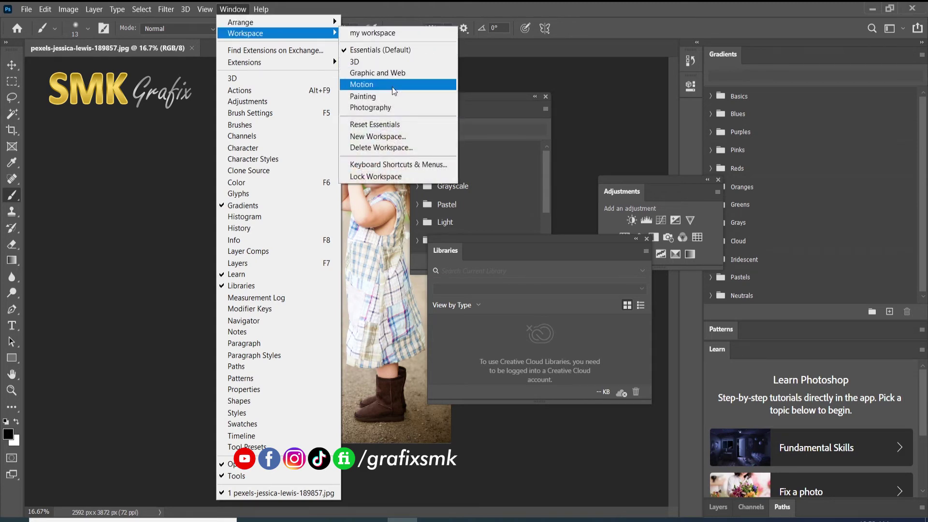
click(367, 127)
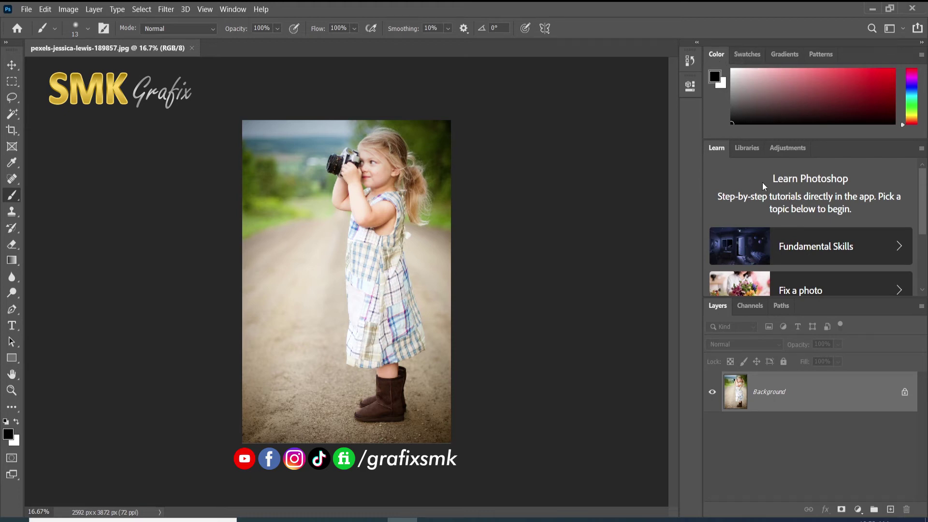
Detach the Layers and Swatches panels from their groups and dock the Channels, Layers and Swatches panels stacked above the Color group
drag(718, 305, 530, 190)
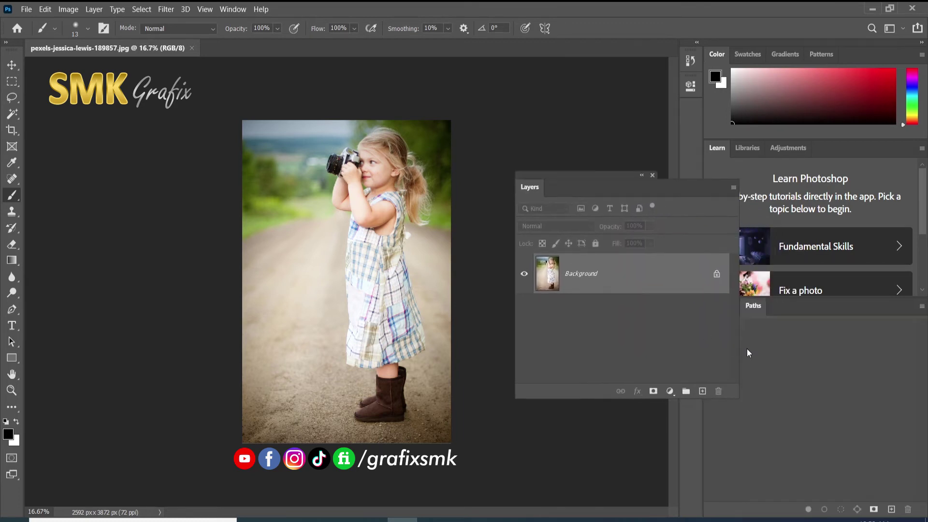
drag(748, 56, 540, 327)
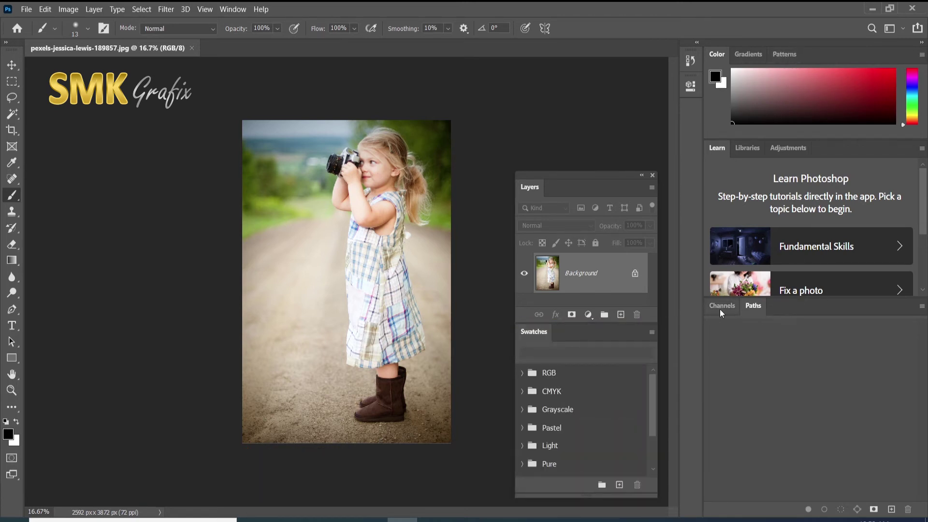
drag(720, 309, 807, 48)
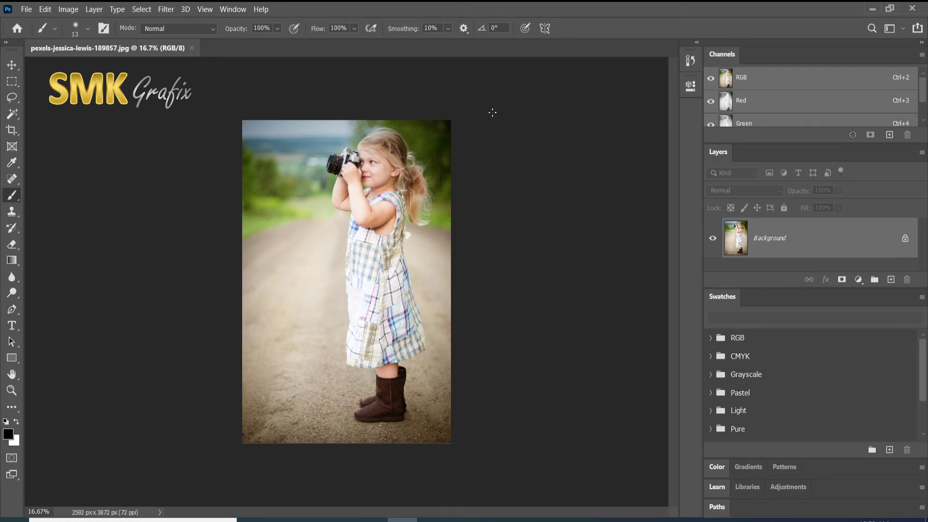
Save the current panel arrangement as a new workspace called My workspace, replacing the existing one of that name
click(233, 9)
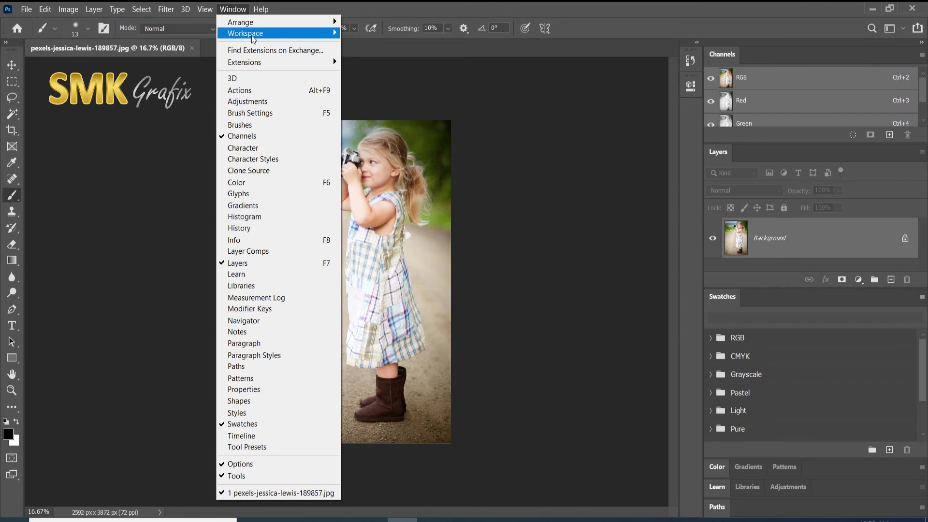
mouse_move(253, 39)
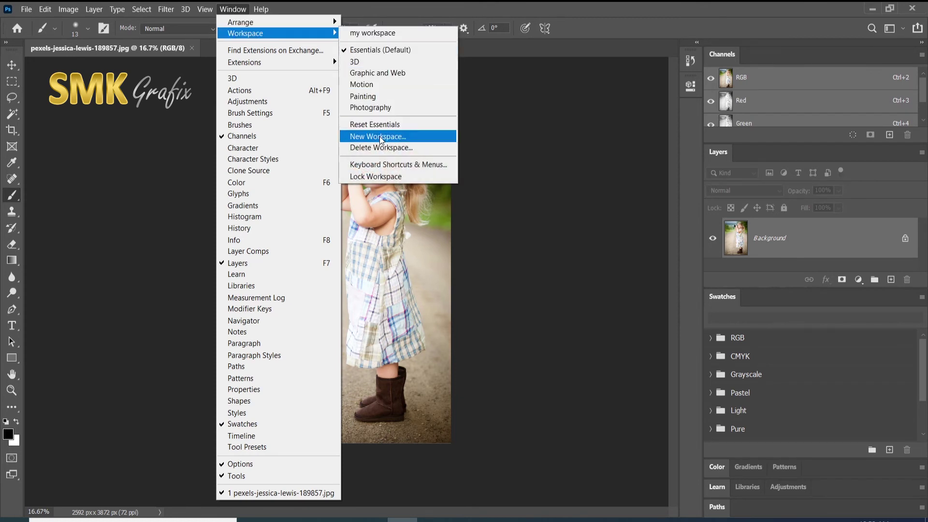
click(362, 137)
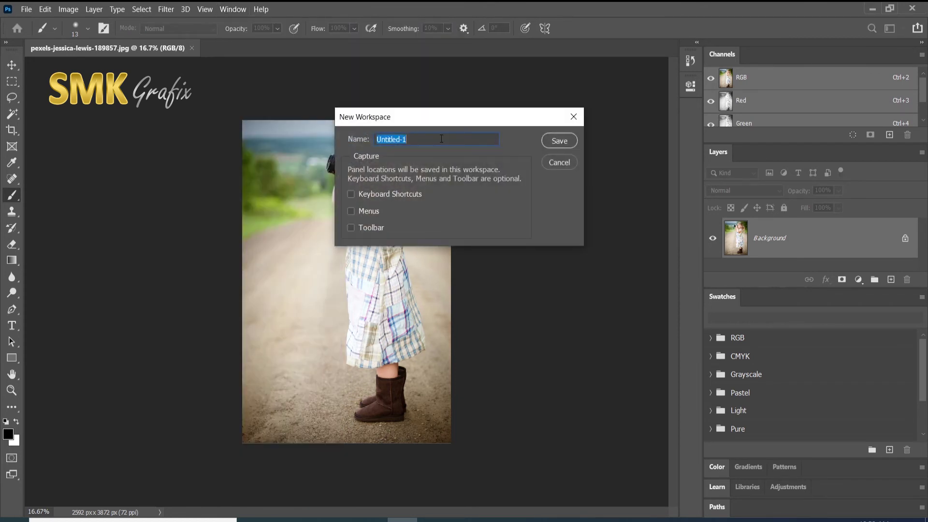
text(My workspace)
click(561, 143)
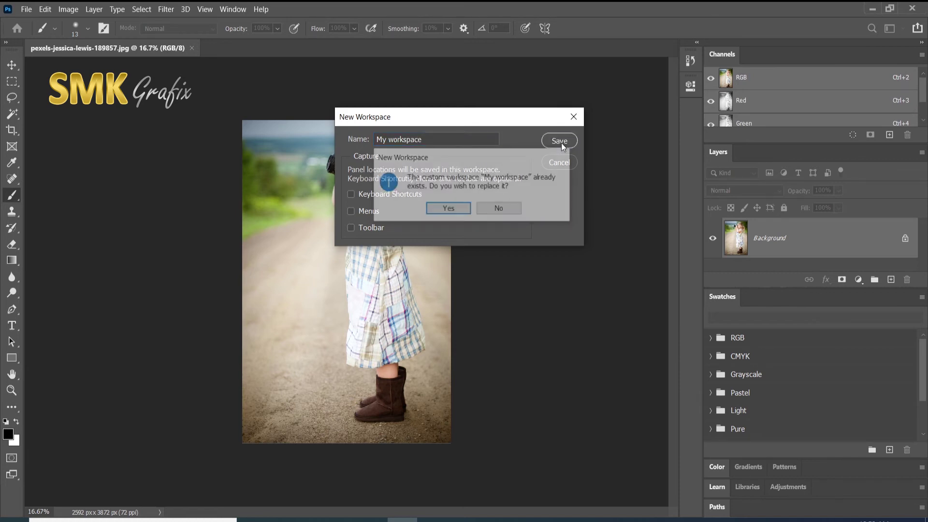
click(456, 214)
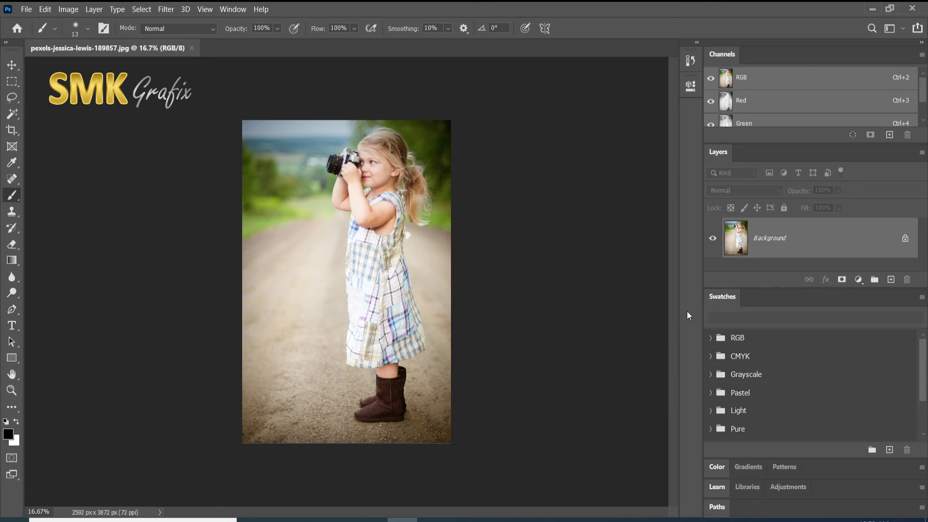
Choose the saved My workspace layout from the list of workspaces
click(232, 10)
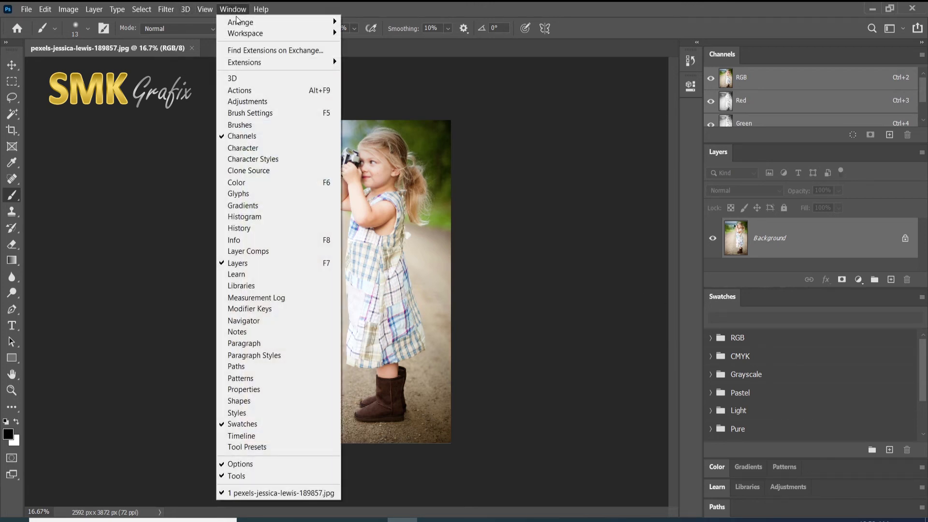
mouse_move(257, 34)
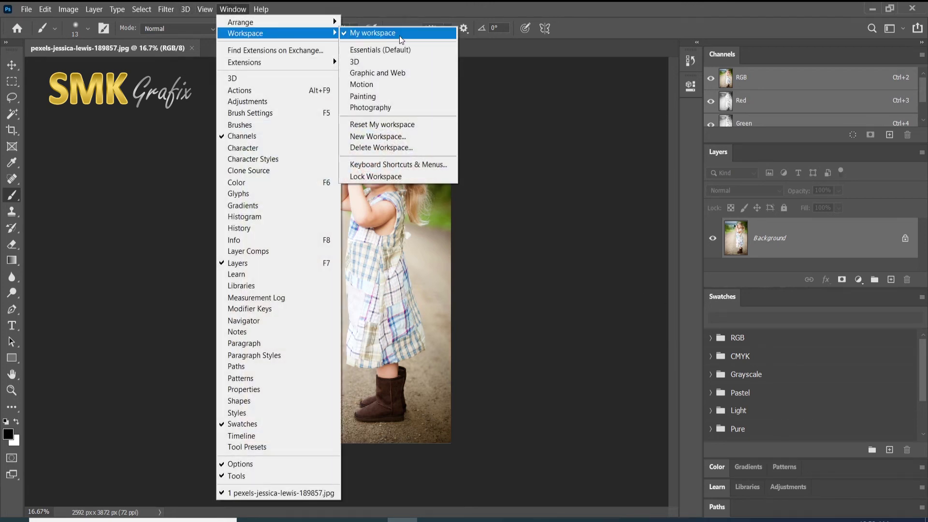
click(373, 34)
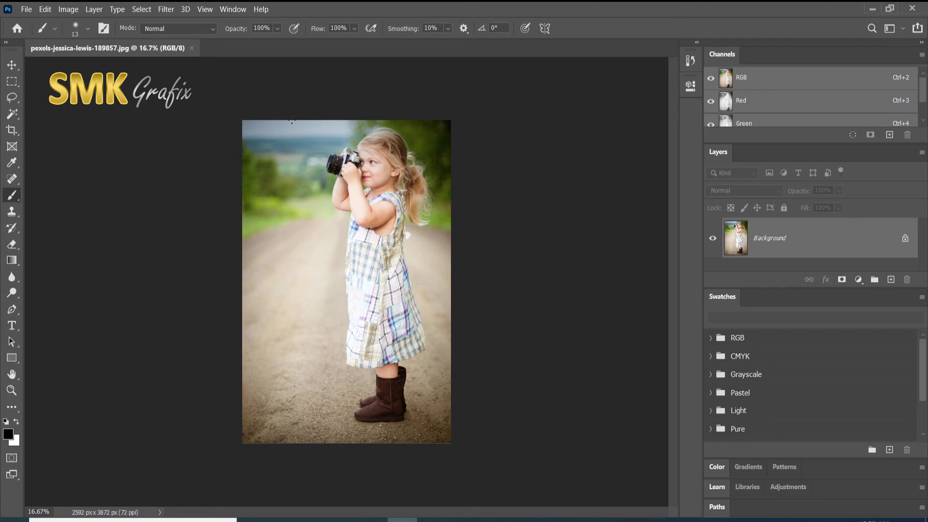
Return to the Essentials workspace and restore its default panel layout
click(233, 10)
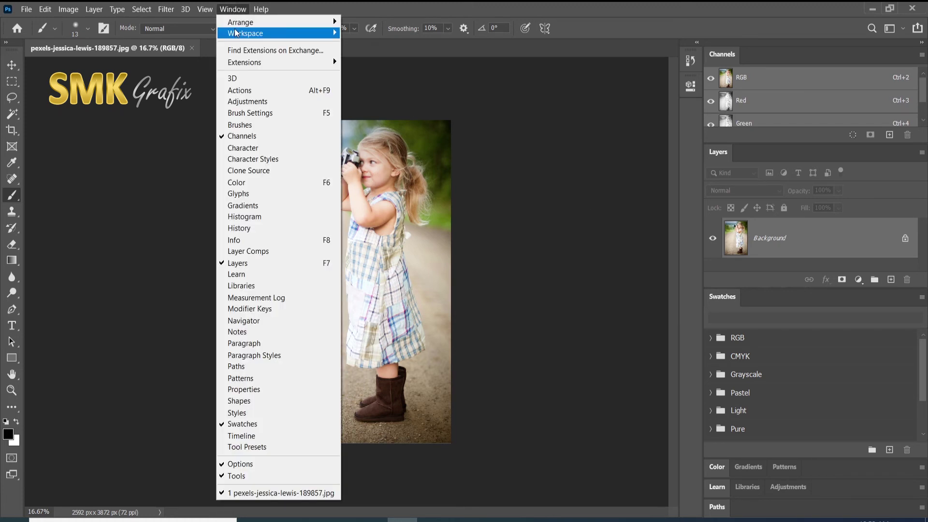
mouse_move(265, 34)
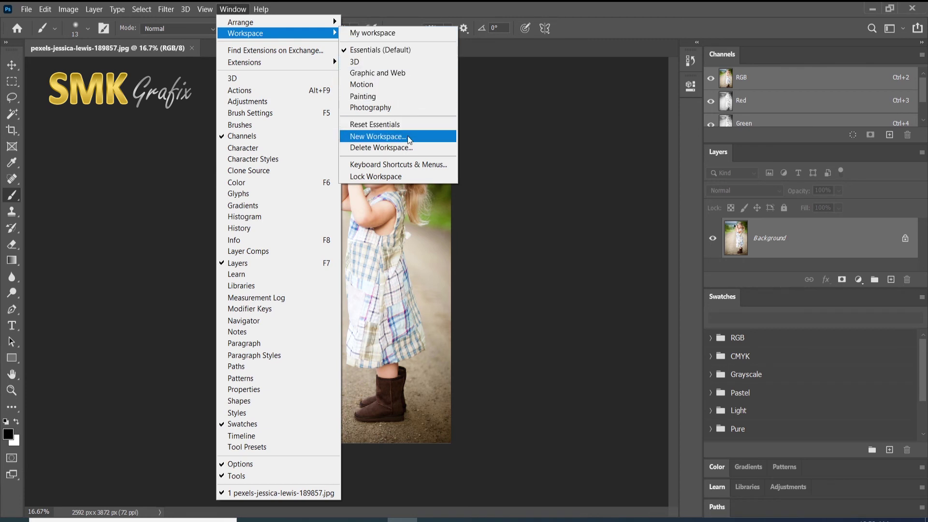
click(382, 125)
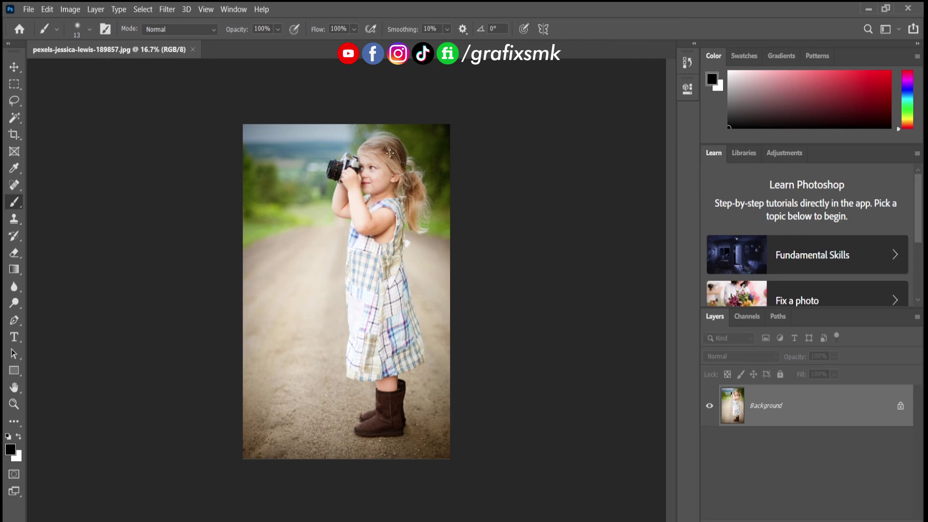
Enlarge the photo to 20.2%, look over the New Document settings for size and resolution, and close them without creating anything
scroll(356, 211, up, 2)
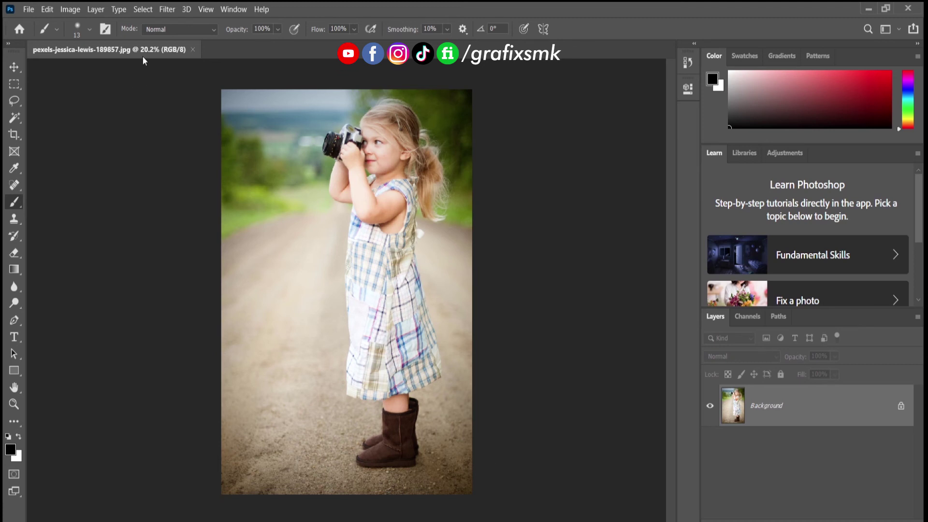
click(28, 10)
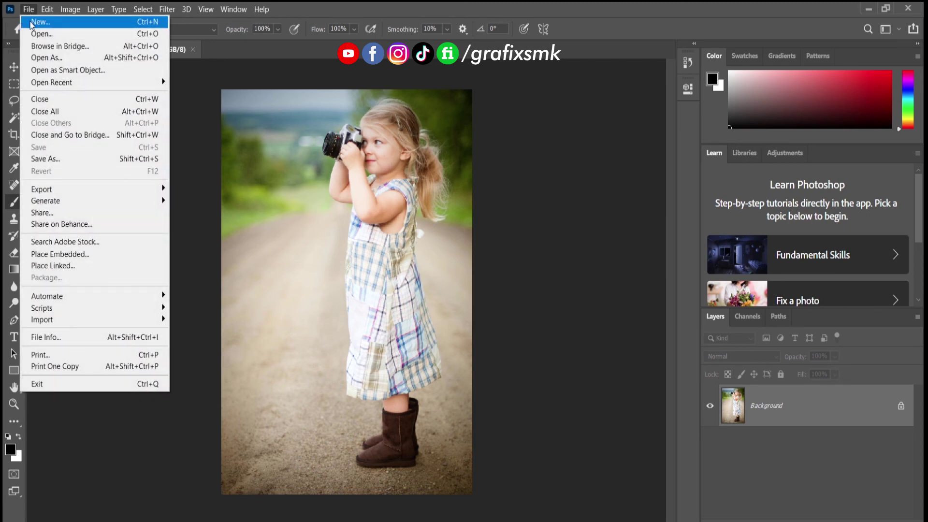
click(31, 22)
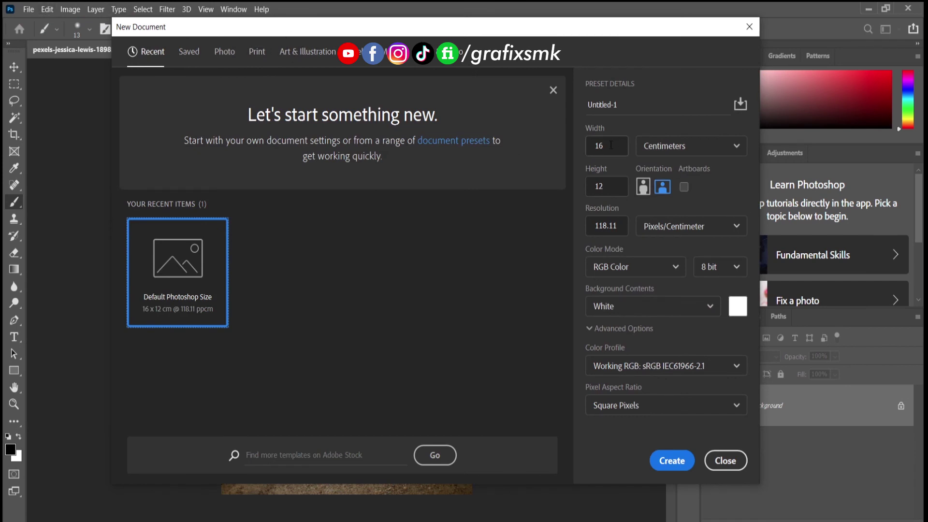
click(725, 461)
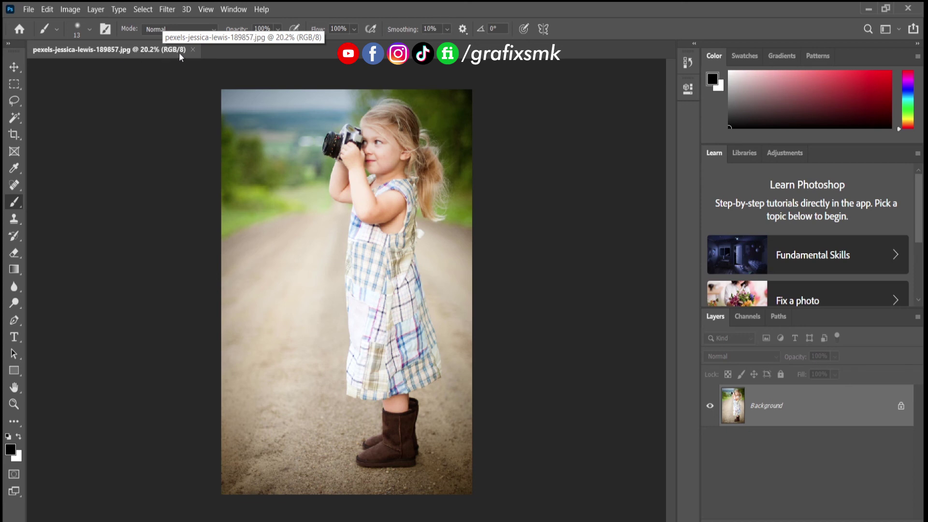
Bring up the New Document settings from the photo's document tab and dismiss them
right_click(90, 50)
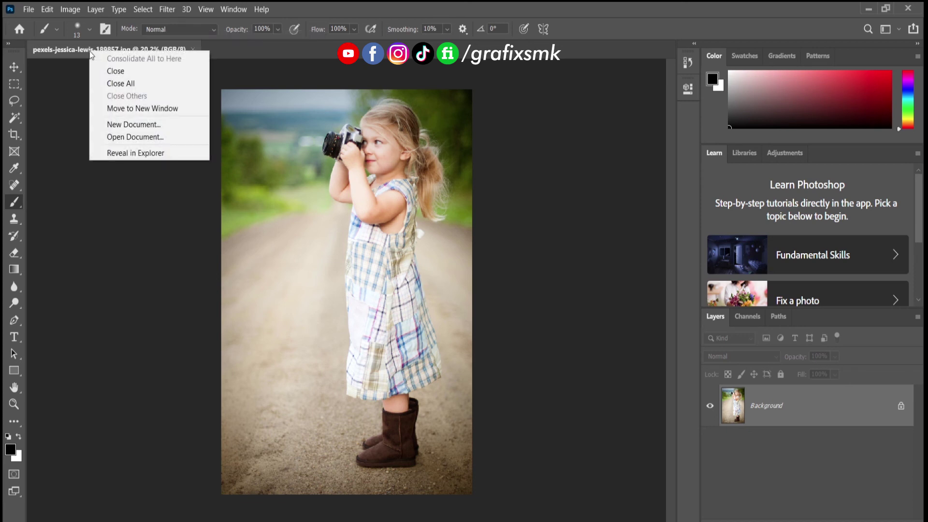
click(116, 125)
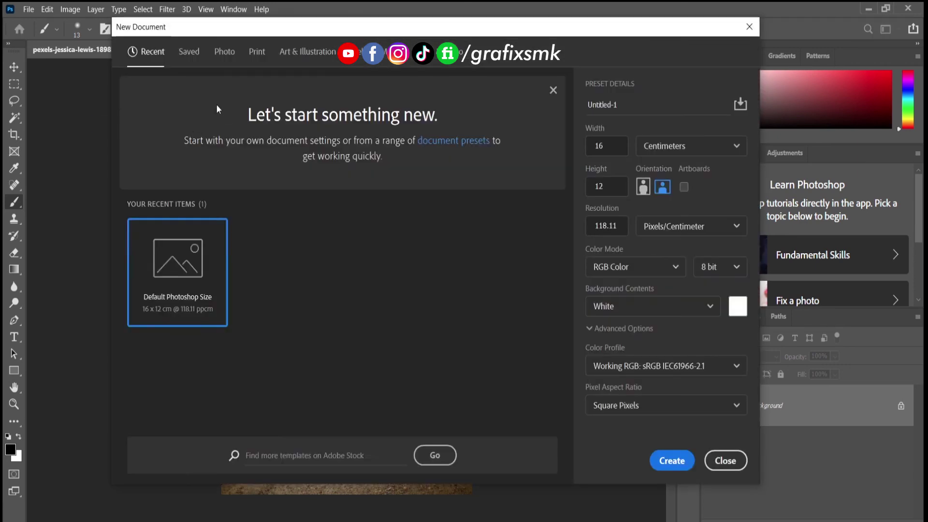
click(725, 460)
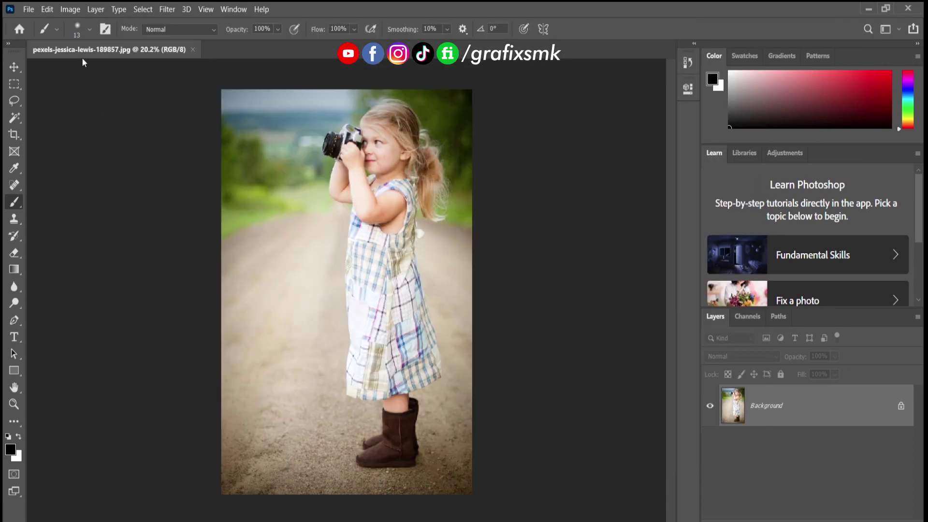
Look up the New command's shortcut, bring up the New Document settings once more and dismiss them
click(29, 11)
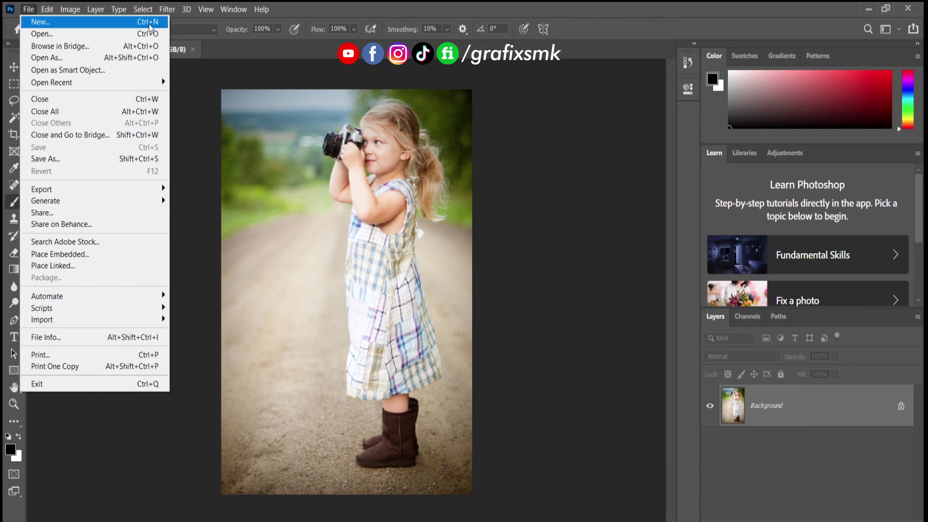
key(Escape)
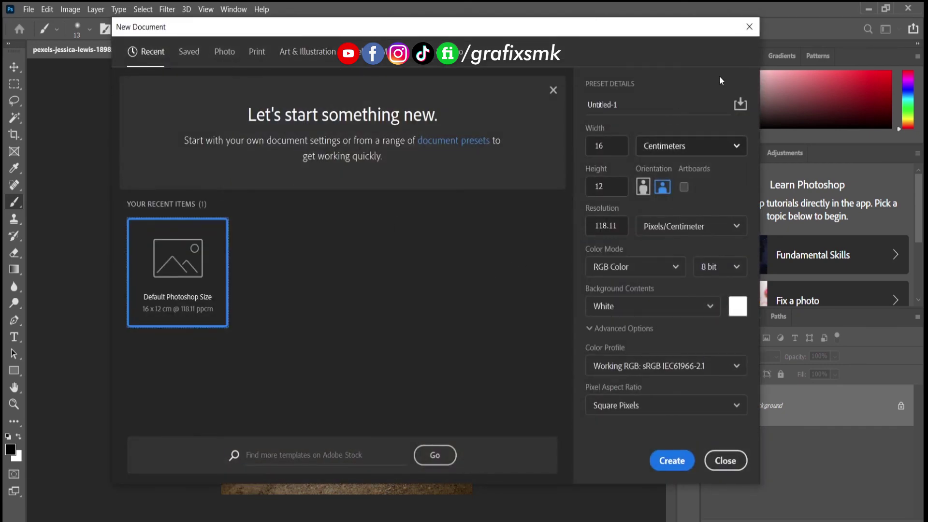
click(749, 27)
Create a new blank white portrait document from one of the Print presets
click(28, 9)
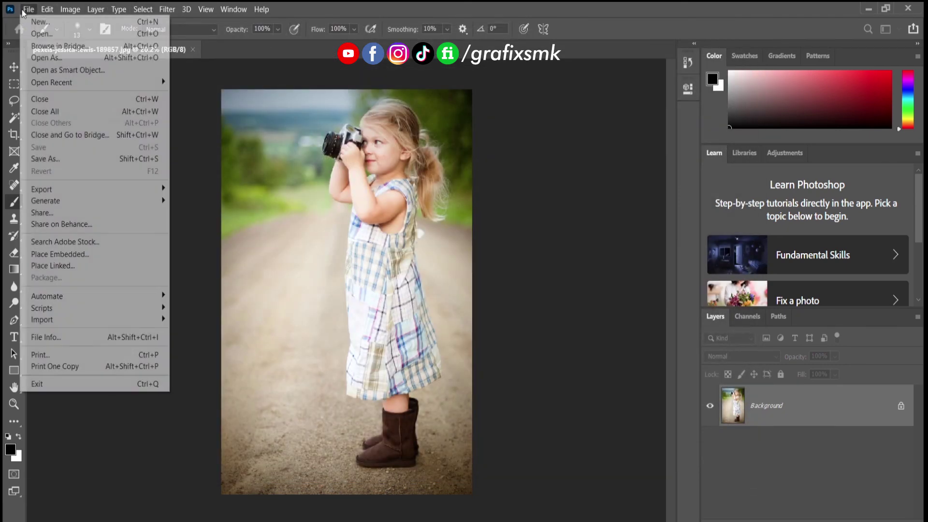
click(39, 22)
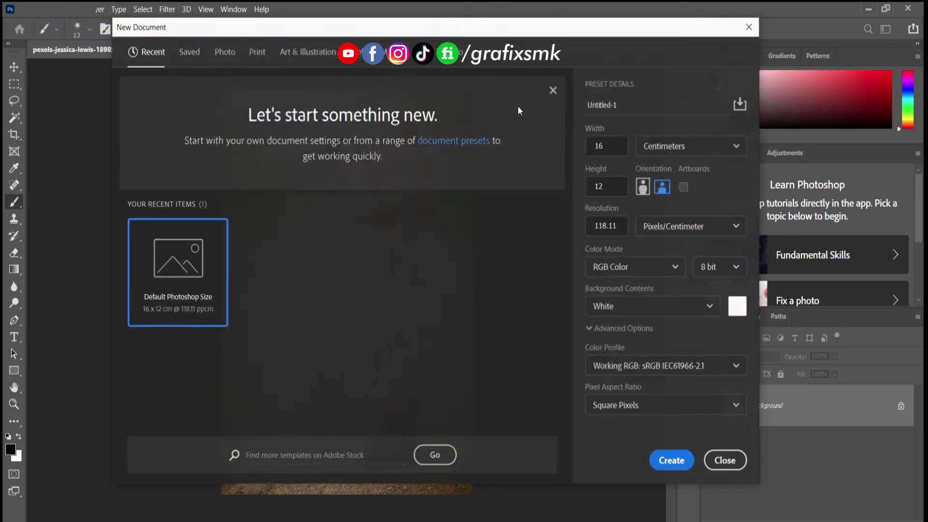
click(257, 52)
click(498, 140)
click(674, 462)
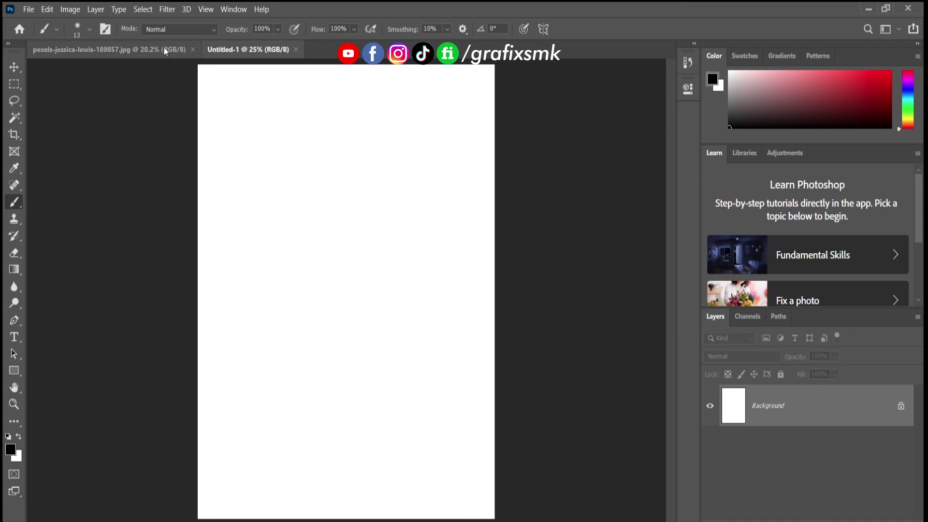
Switch back and forth between the girl photo and the blank document to compare them, finishing on the photo
click(146, 49)
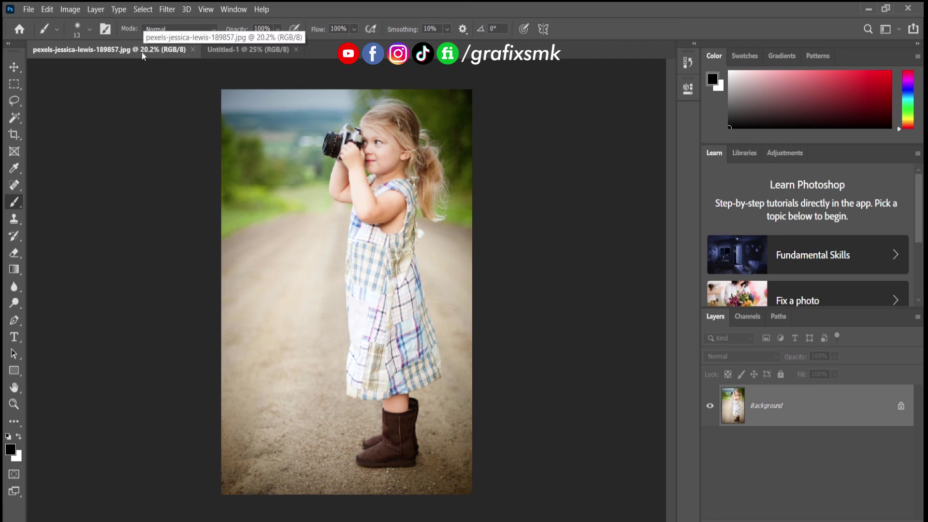
click(228, 51)
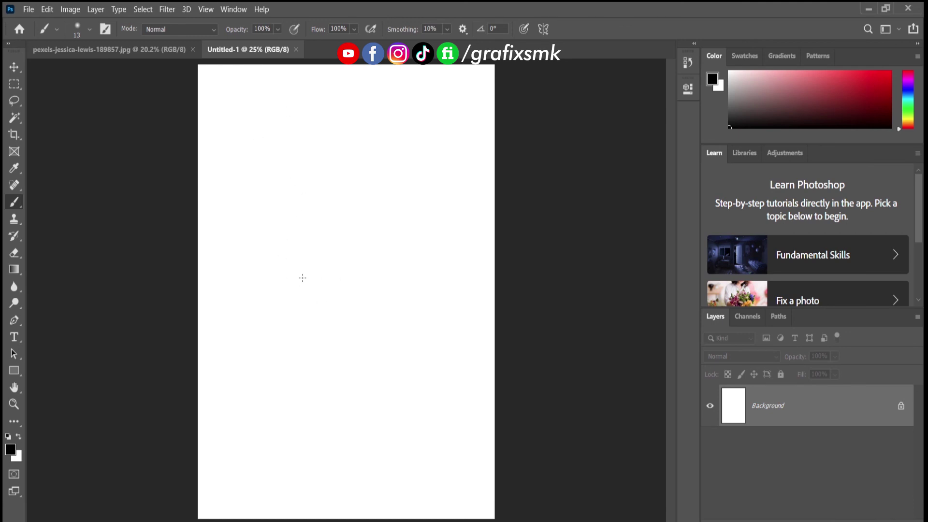
click(160, 52)
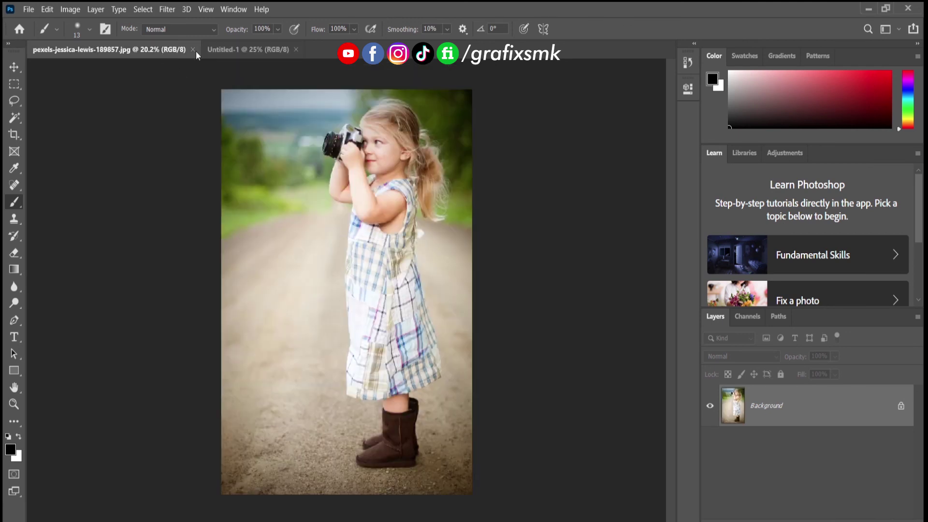
click(235, 50)
click(157, 52)
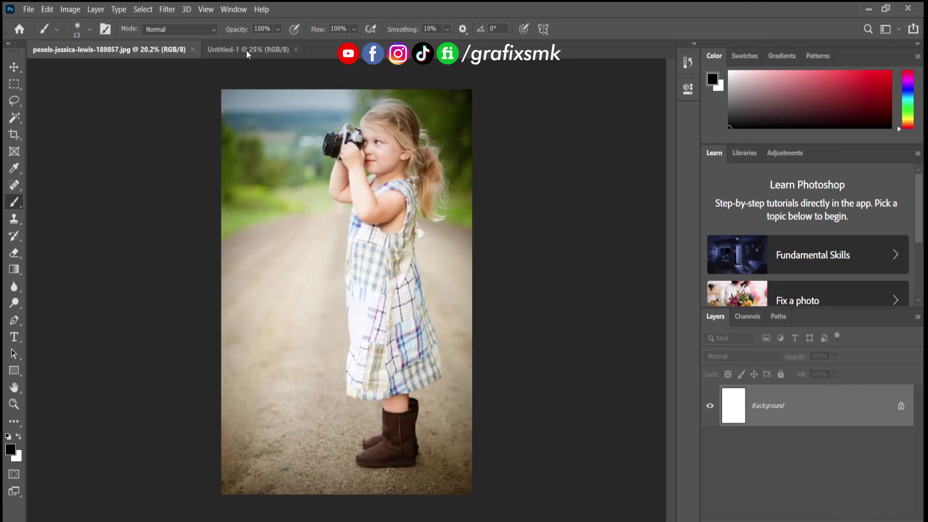
click(233, 48)
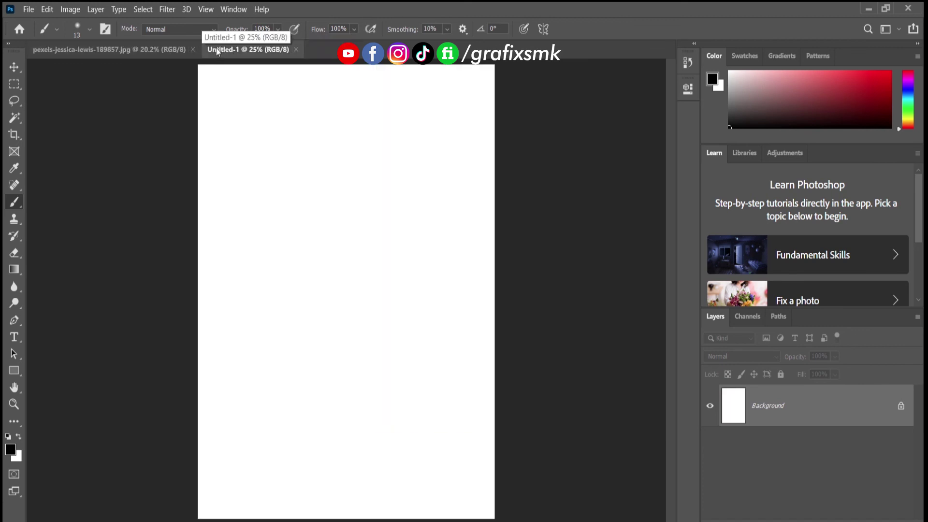
click(179, 50)
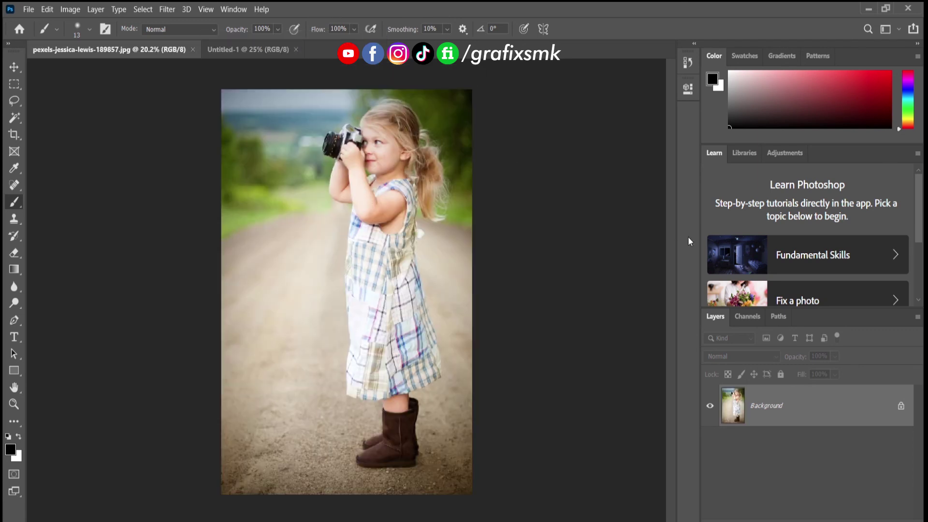